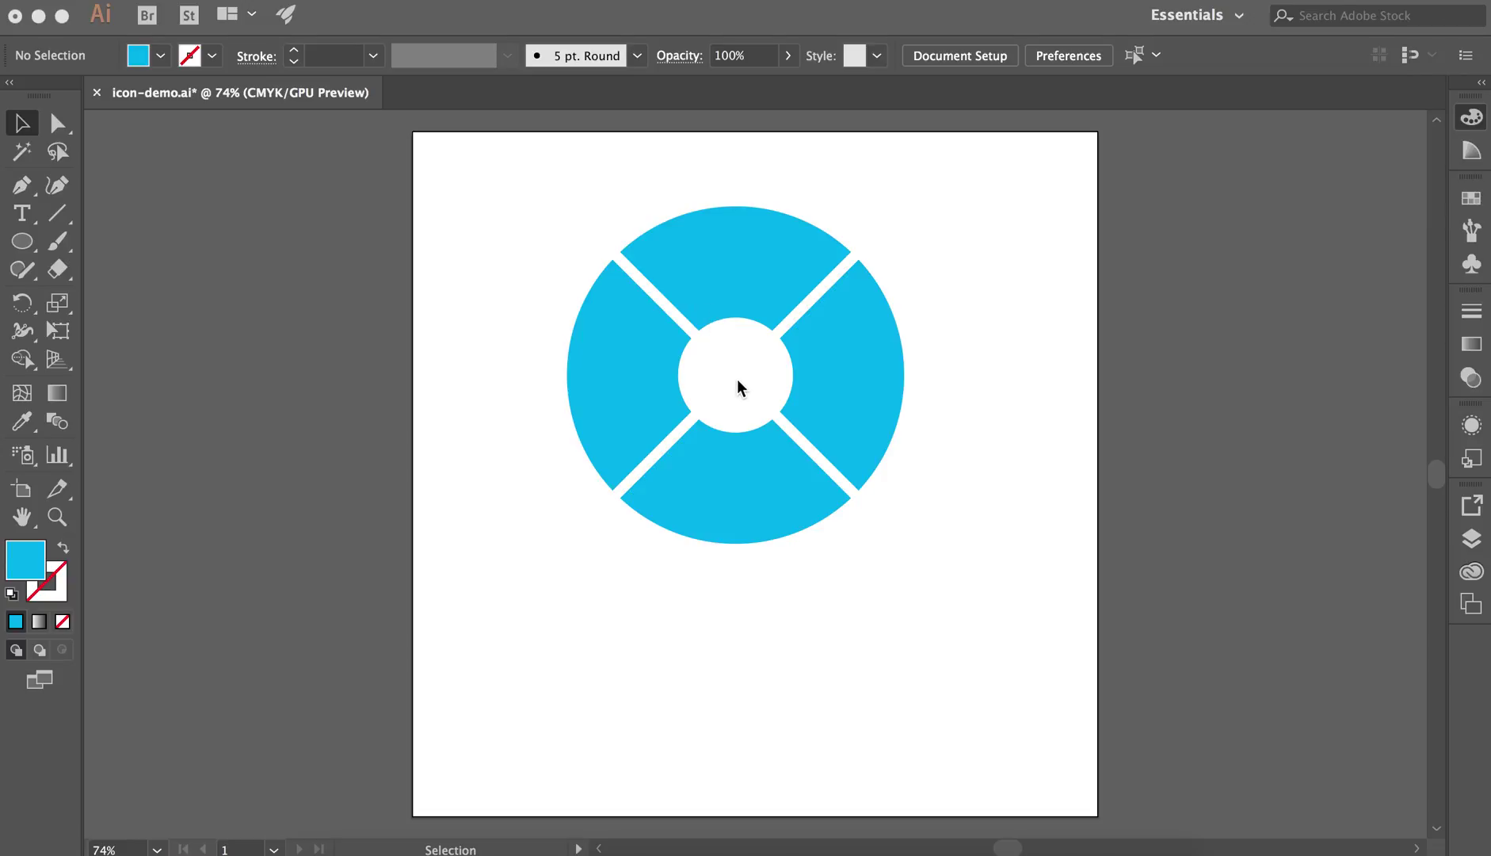
Open the Color panel and select the cyan outer circle (C 100, M 0, Y 0, K 0).
{"action": "key", "text": "F6"}
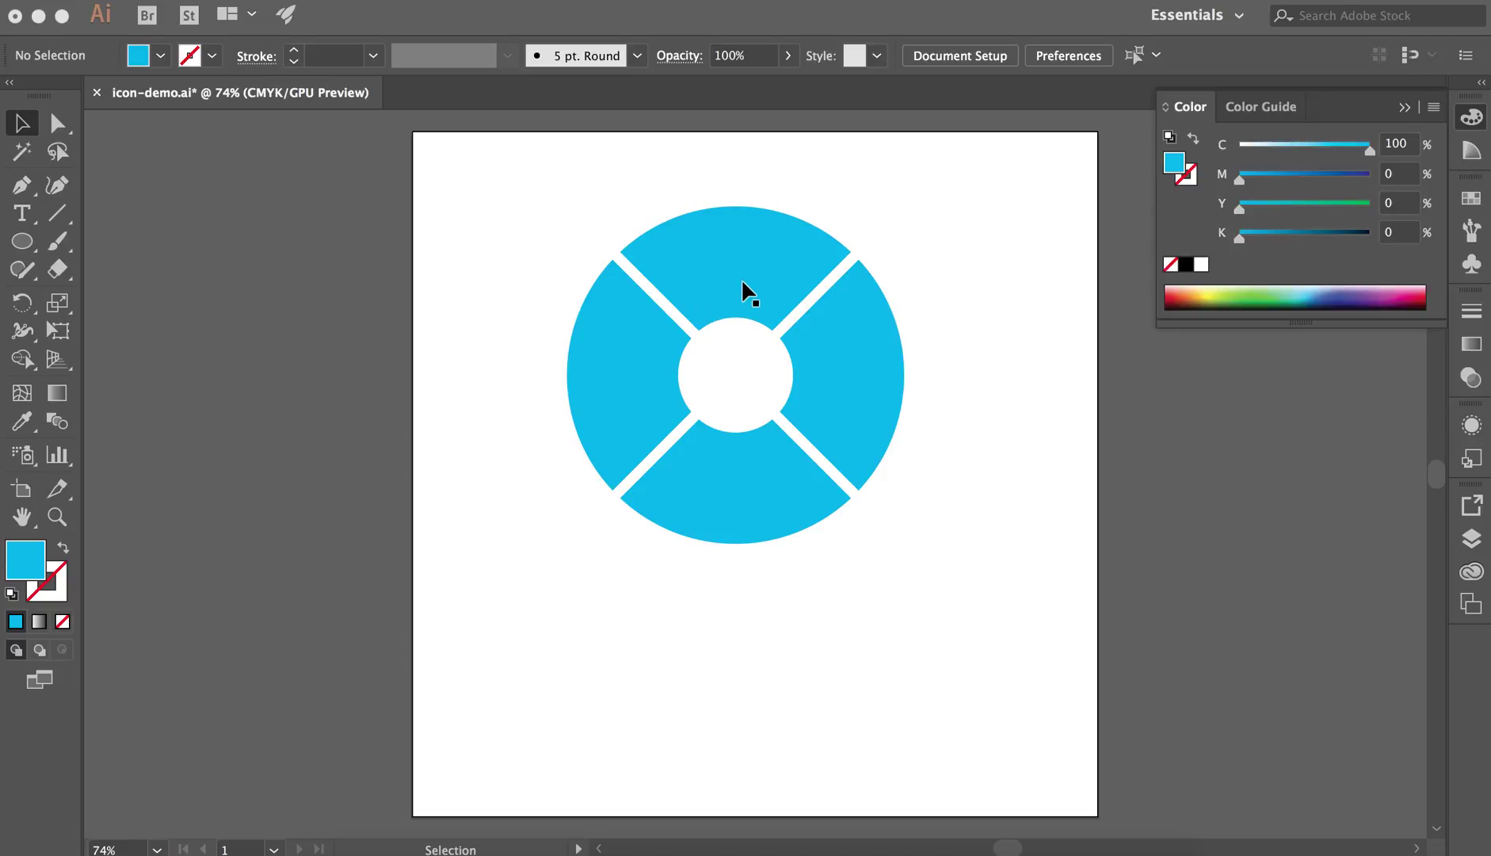
{"action": "left_click", "coordinate": [741, 278]}
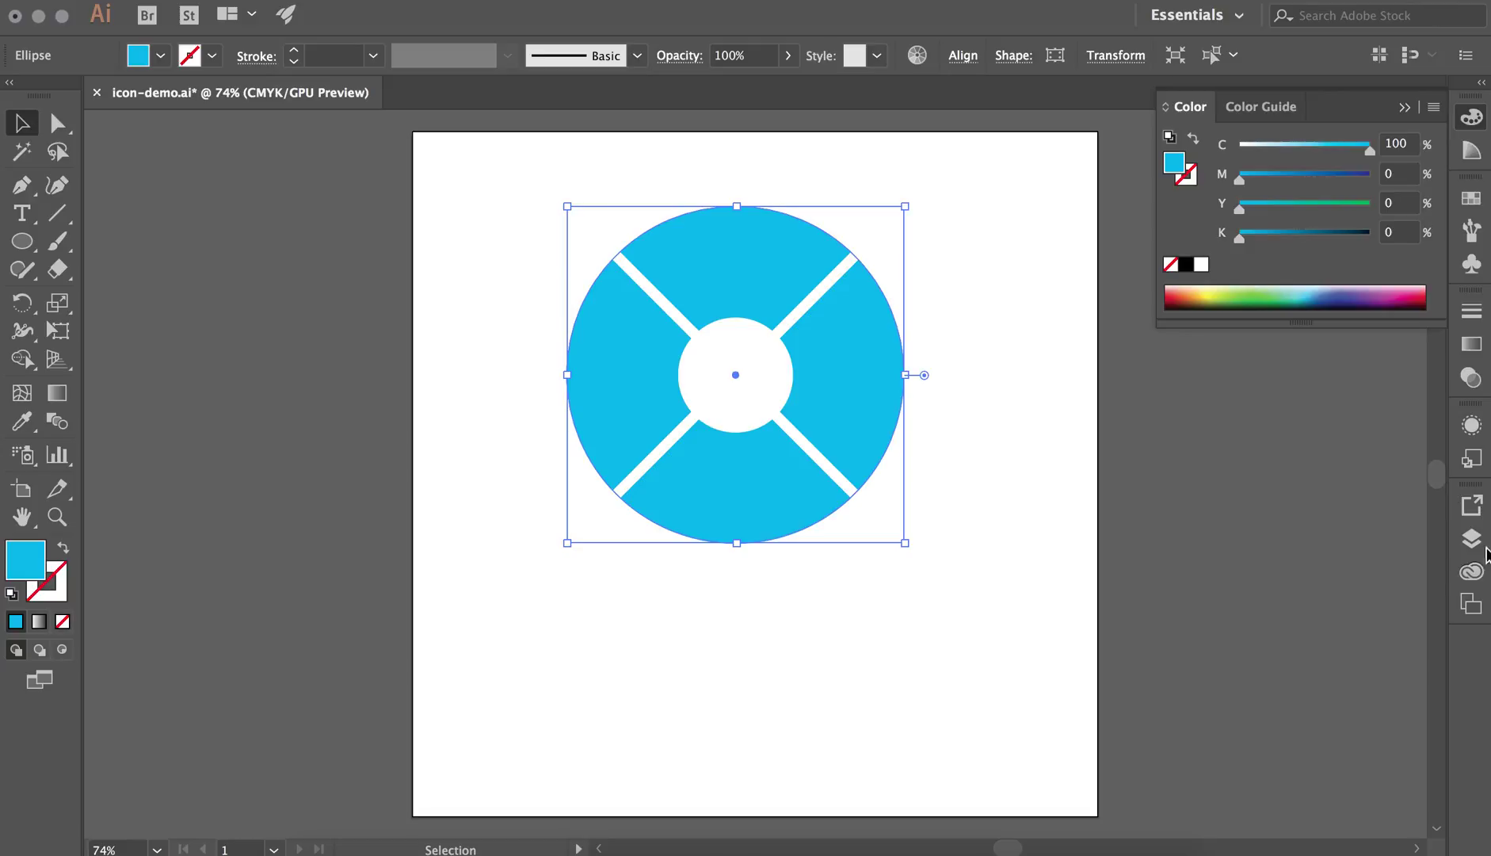
Expand Layer 1 in Layers and toggle the white centre circle and blue circle on and off.
{"action": "left_click", "coordinate": [1473, 538]}
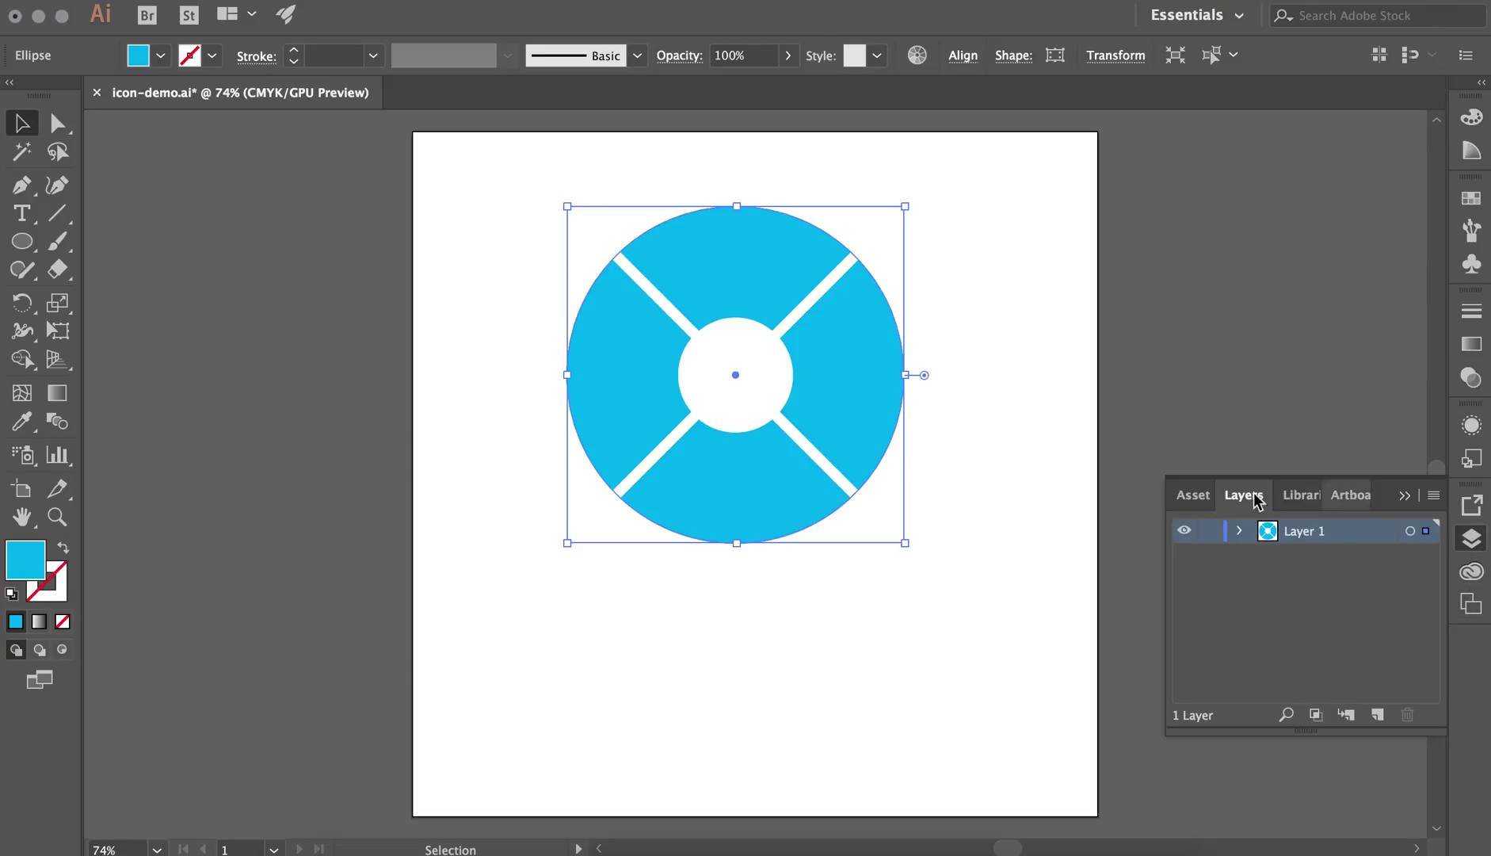
{"action": "left_click", "coordinate": [1239, 532]}
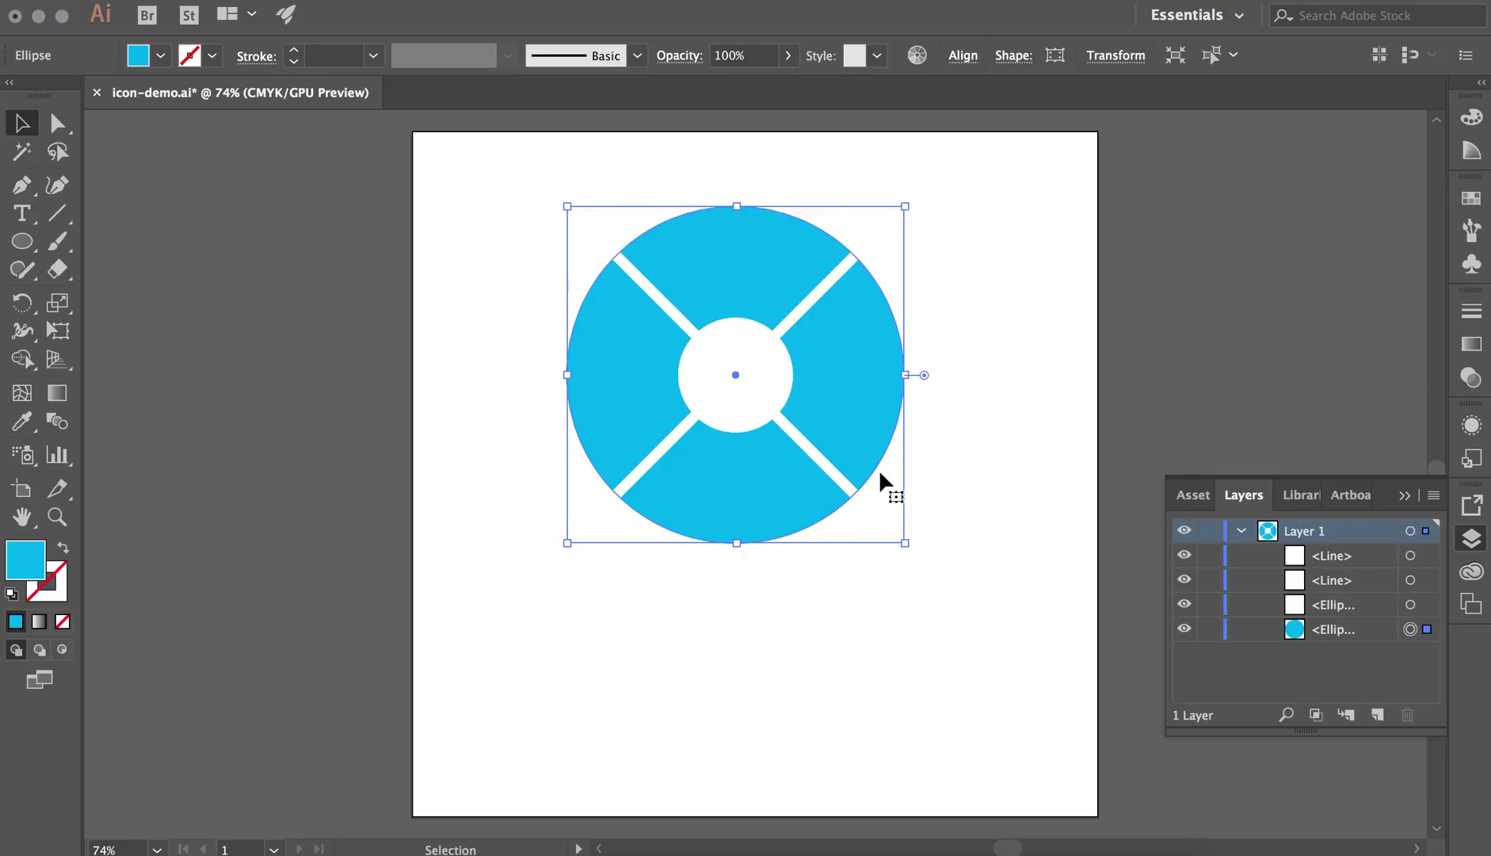
{"action": "left_click", "coordinate": [1185, 605]}
{"action": "left_click", "coordinate": [1185, 605]}
{"action": "left_click", "coordinate": [1184, 629]}
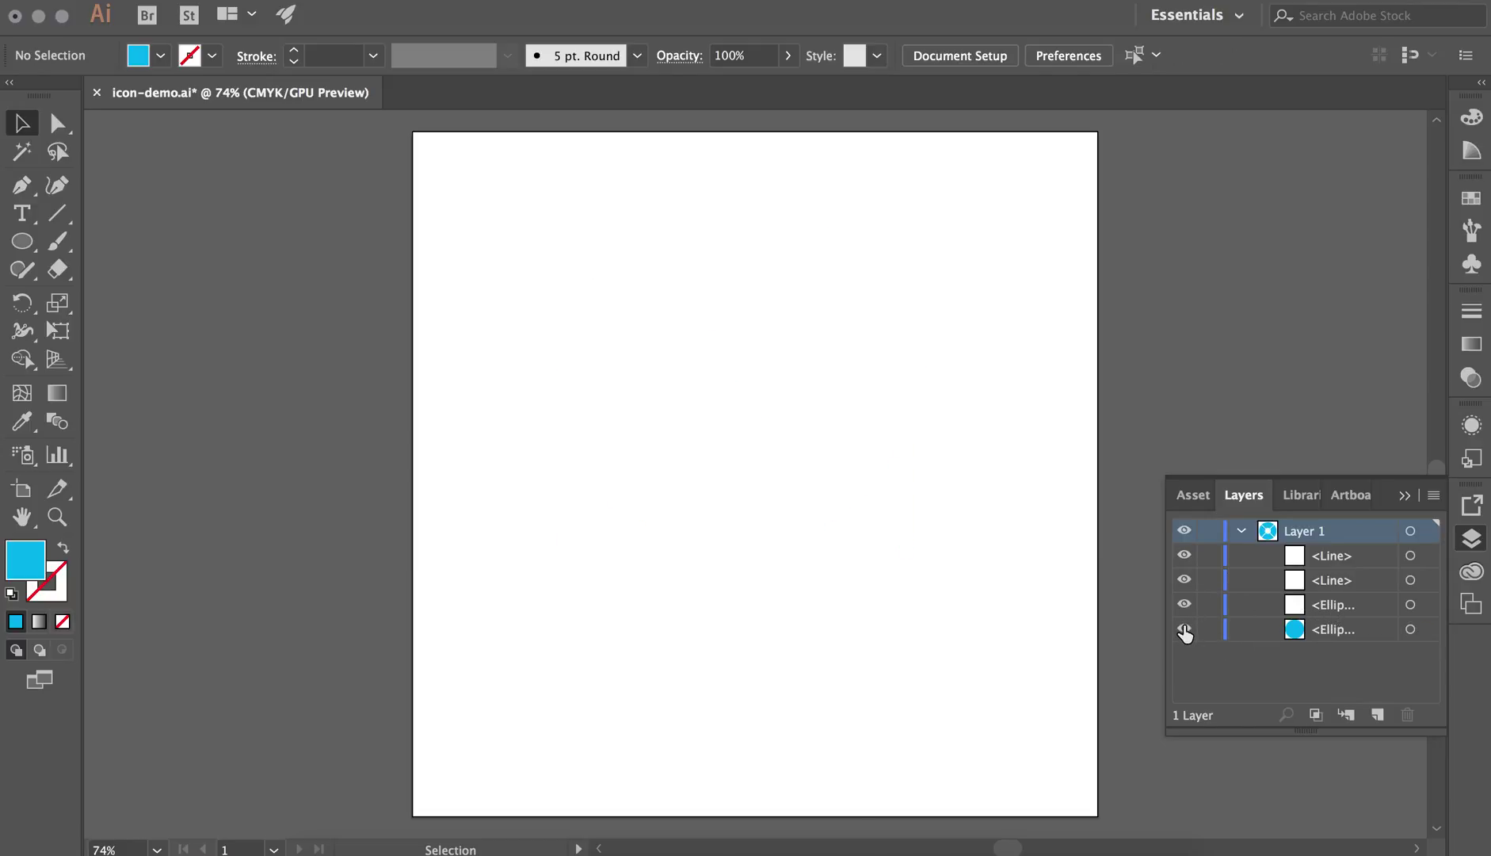
{"action": "left_click", "coordinate": [1184, 629]}
{"action": "left_click", "coordinate": [1185, 605]}
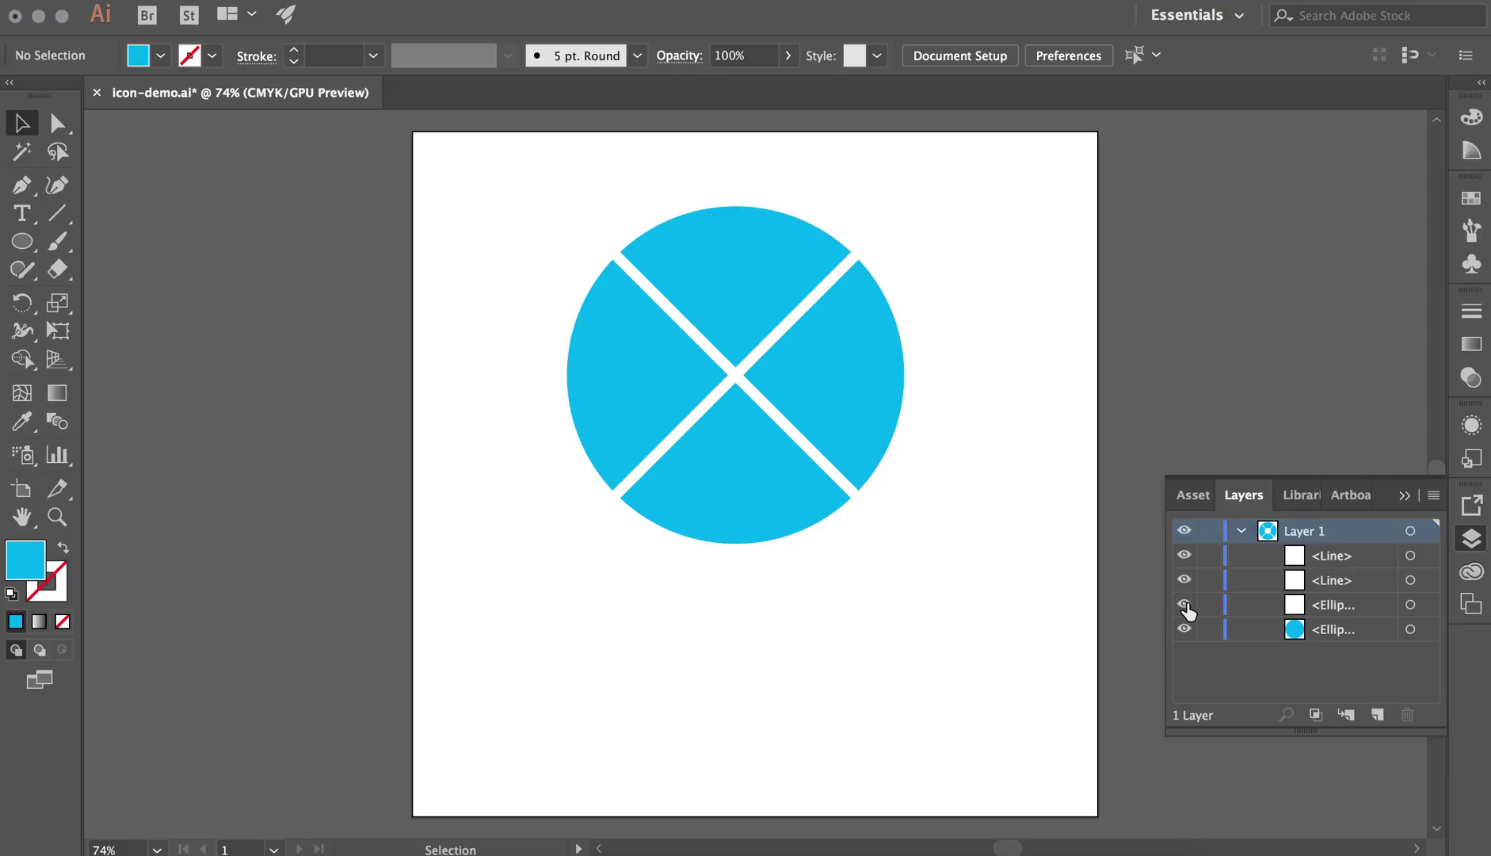
{"action": "left_click", "coordinate": [1185, 605]}
Toggle each white diagonal line's visibility, then select the rising diagonal line.
{"action": "left_click", "coordinate": [1185, 580]}
{"action": "left_click", "coordinate": [1184, 581]}
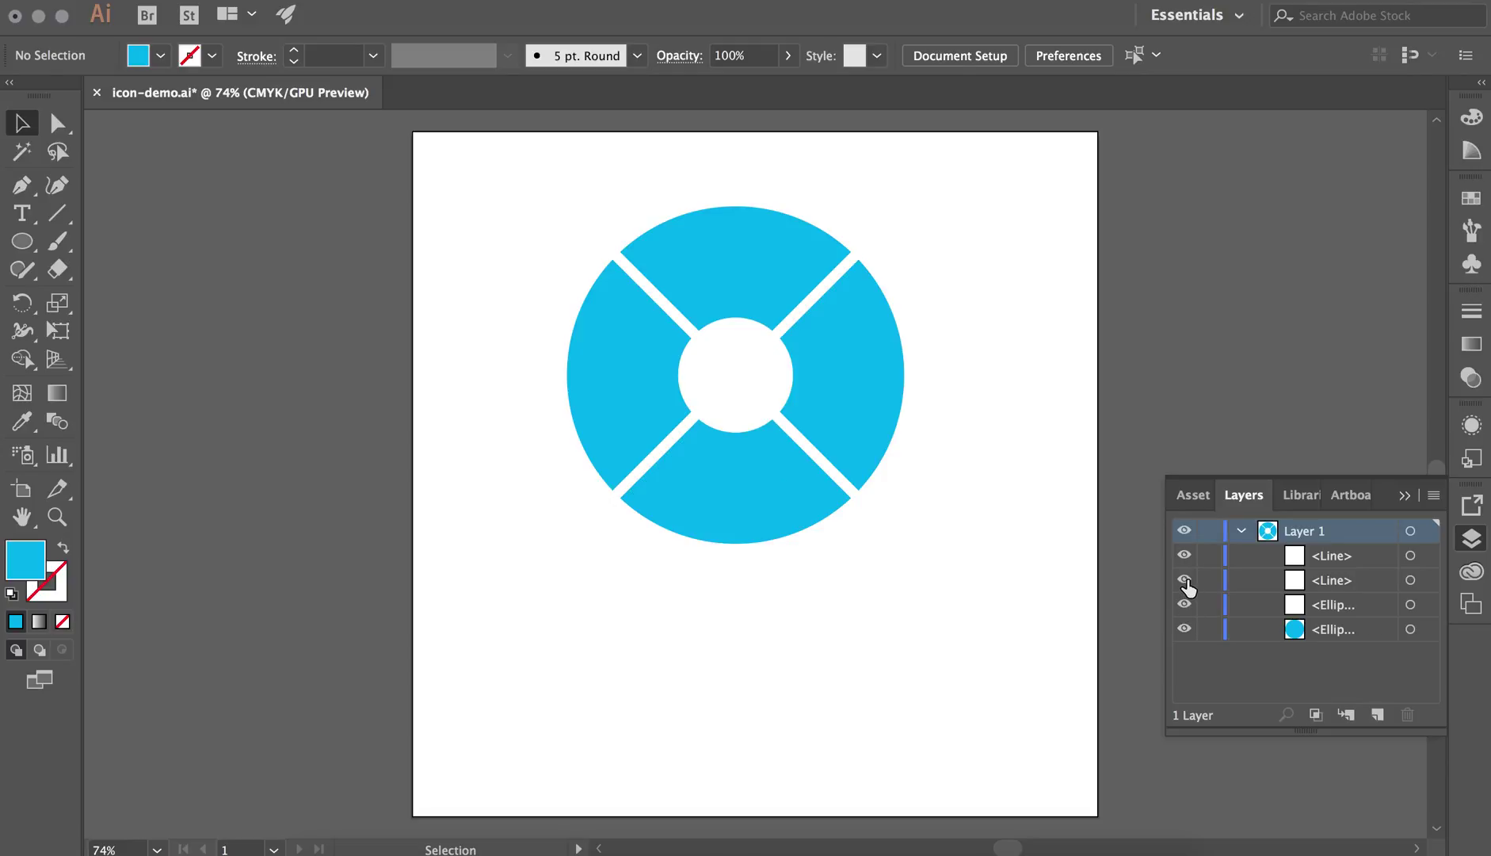
{"action": "left_click", "coordinate": [1185, 555]}
{"action": "left_click", "coordinate": [1184, 555]}
{"action": "left_click", "coordinate": [665, 442]}
Expand both white diagonal lines' fill and stroke into outline shapes.
{"action": "left_click", "coordinate": [665, 296], "text": "shift"}
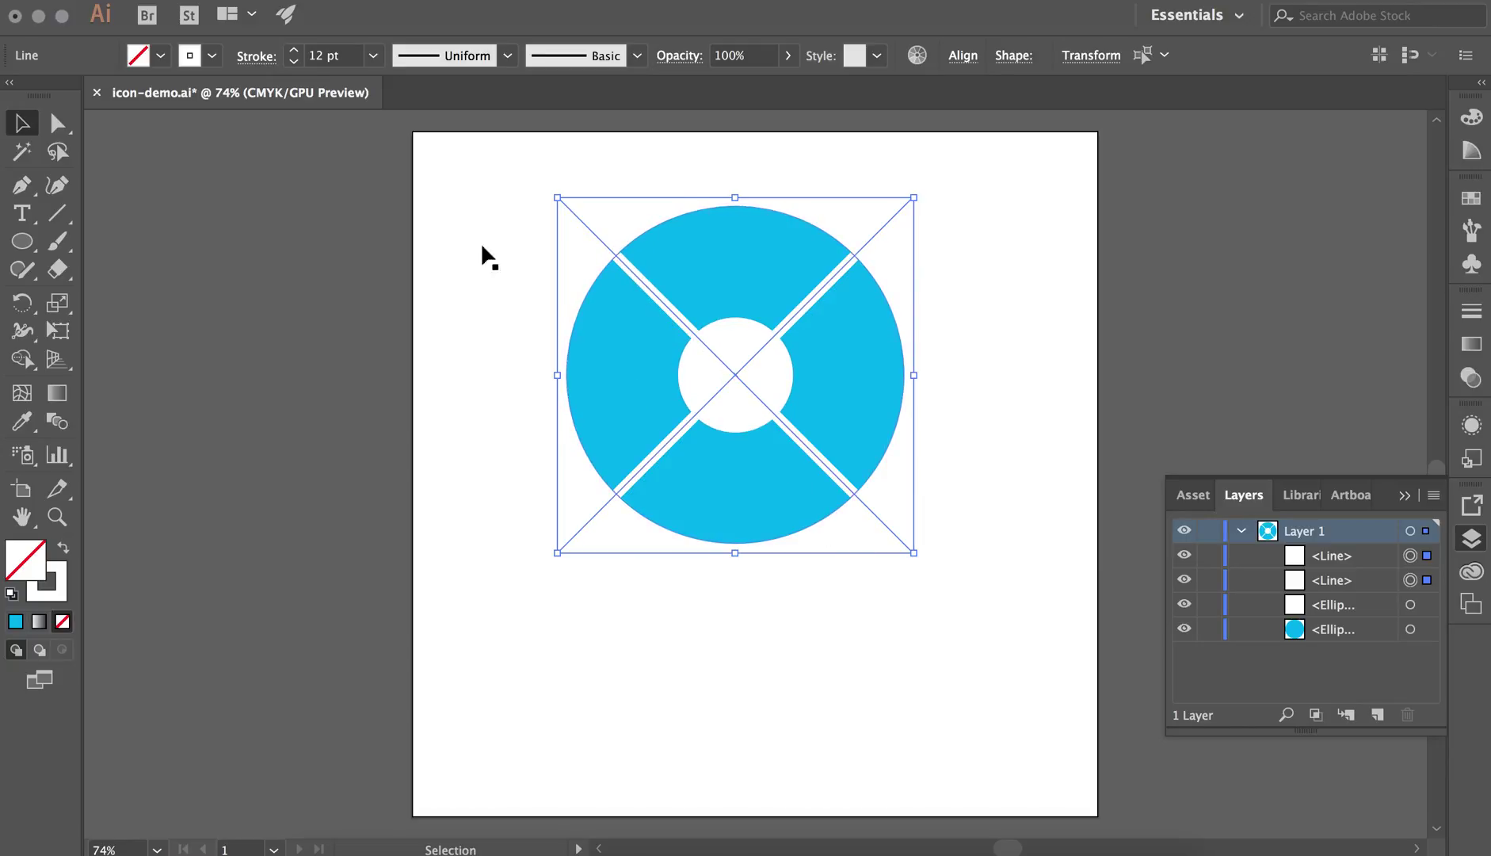
{"action": "left_click", "coordinate": [305, 2]}
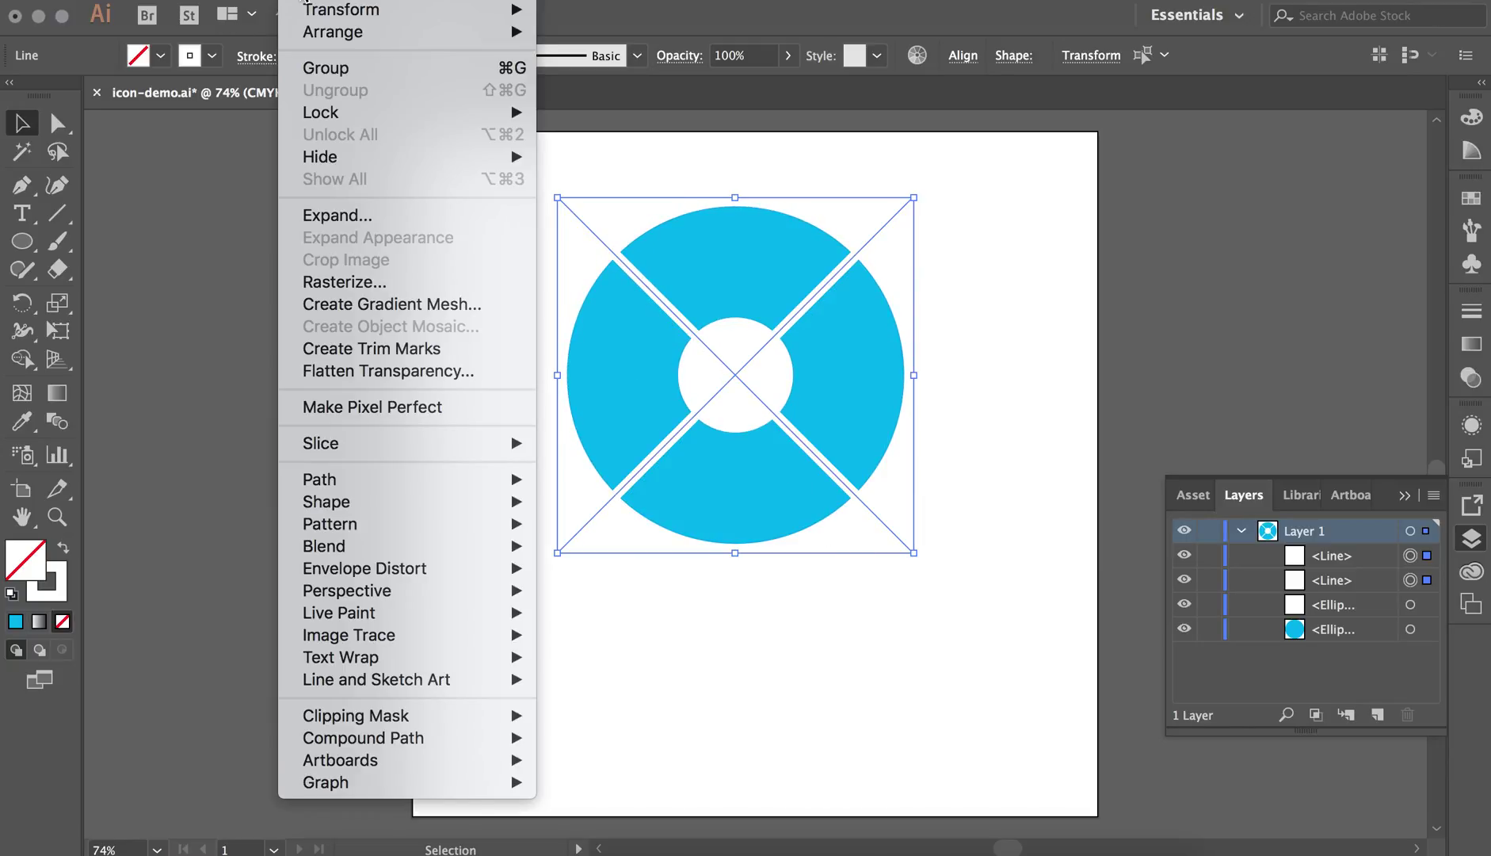
{"action": "left_click", "coordinate": [333, 214]}
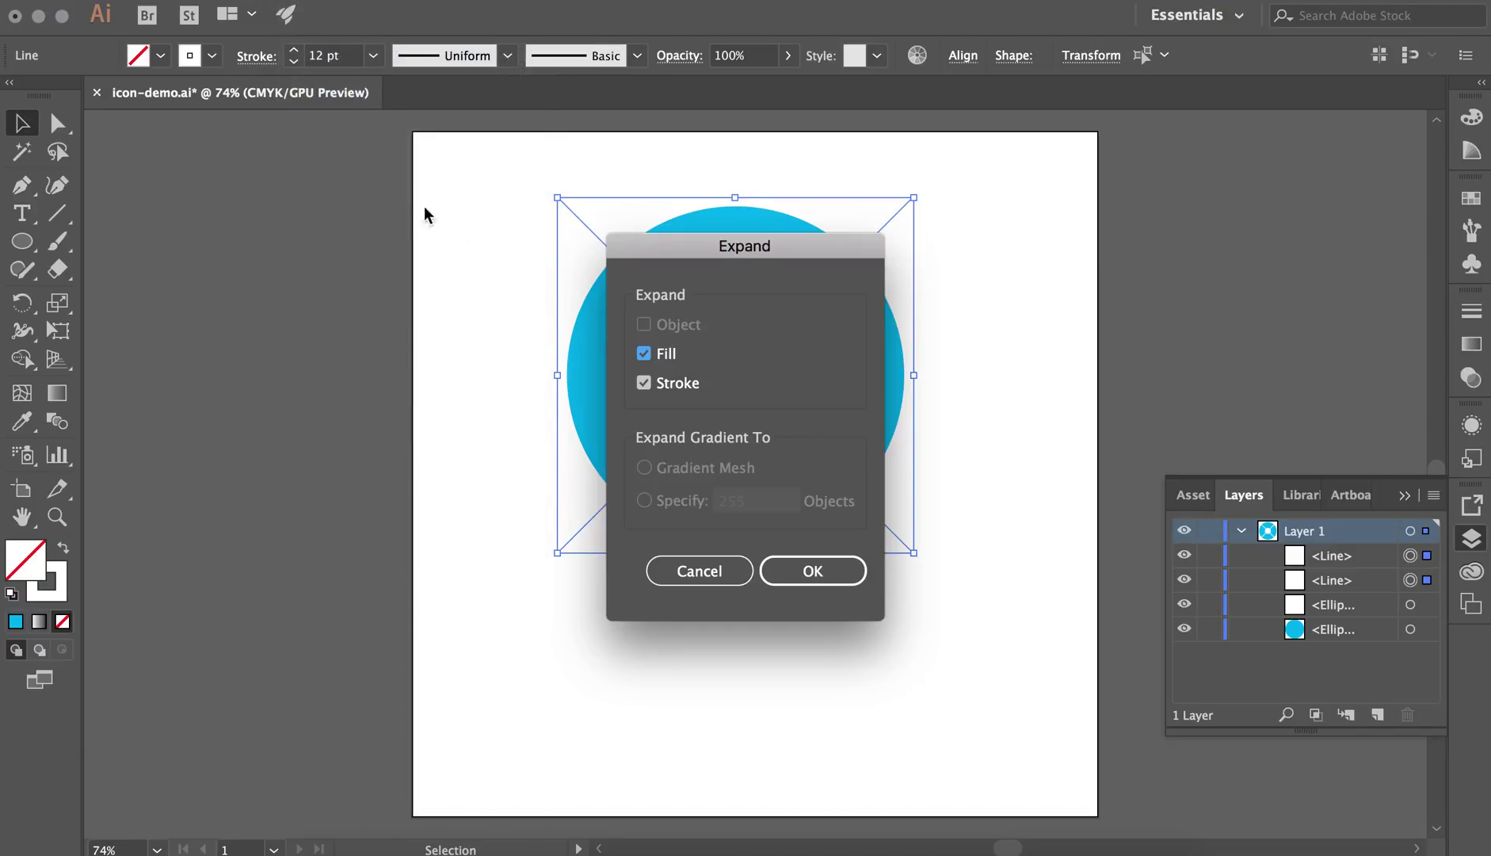
{"action": "left_click", "coordinate": [825, 572]}
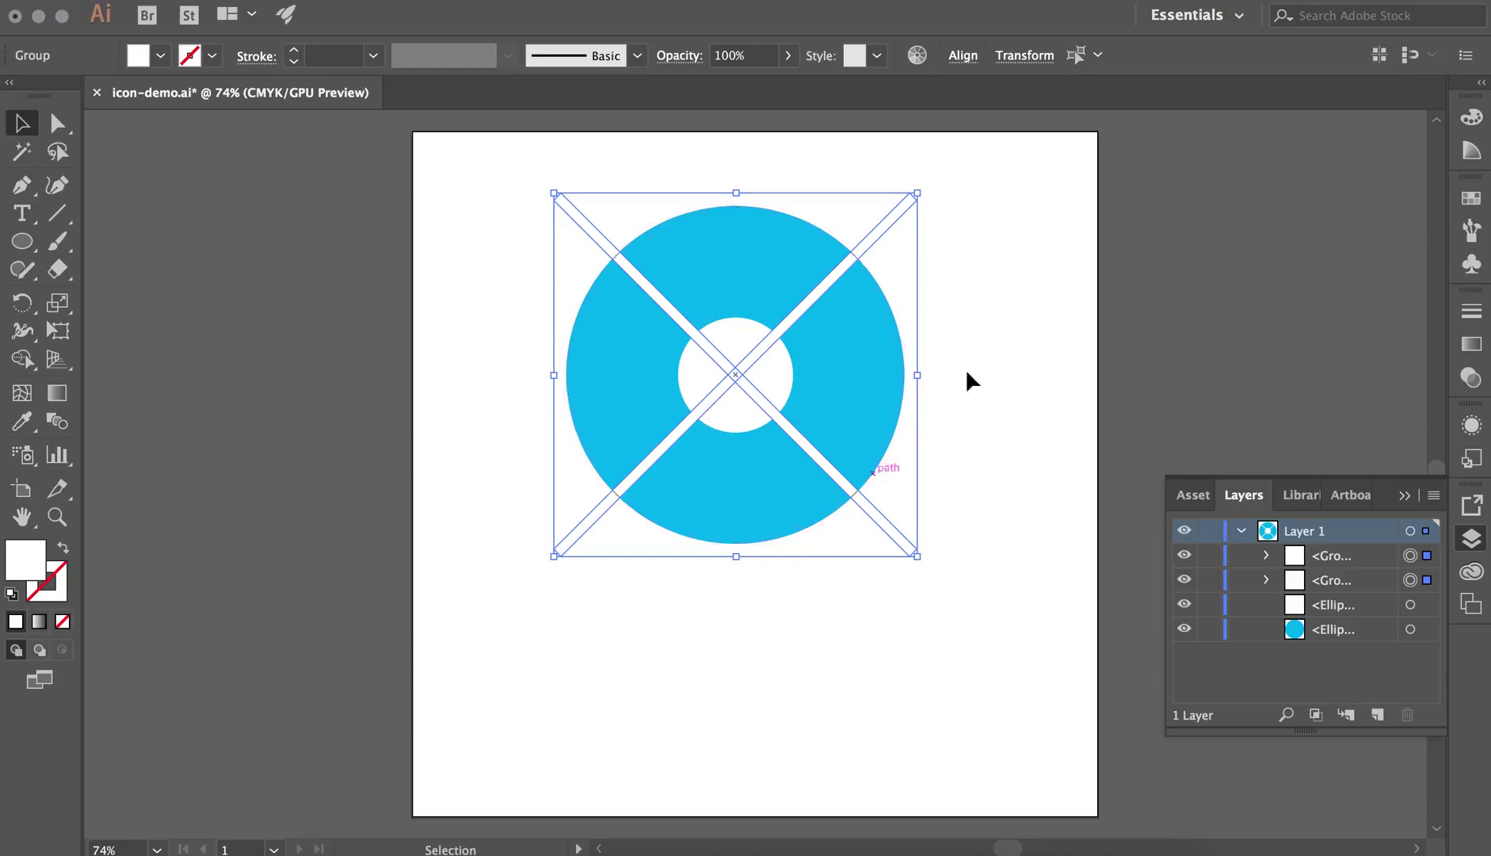
Check the expanded diagonal bars by deselecting and reselecting each one.
{"action": "left_click", "coordinate": [1045, 329]}
{"action": "left_click", "coordinate": [839, 271]}
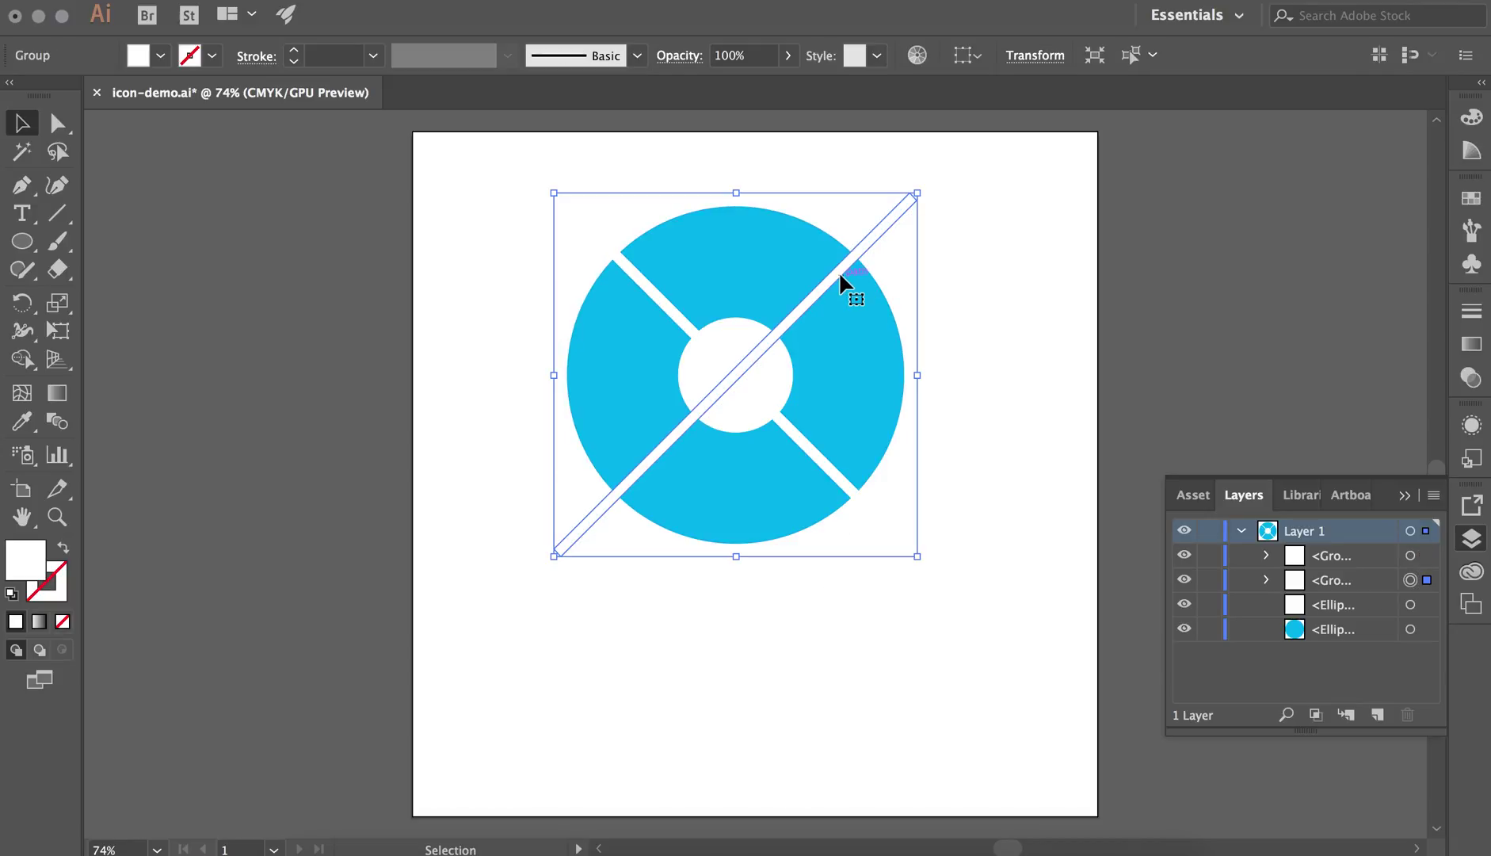
{"action": "left_click", "coordinate": [633, 279]}
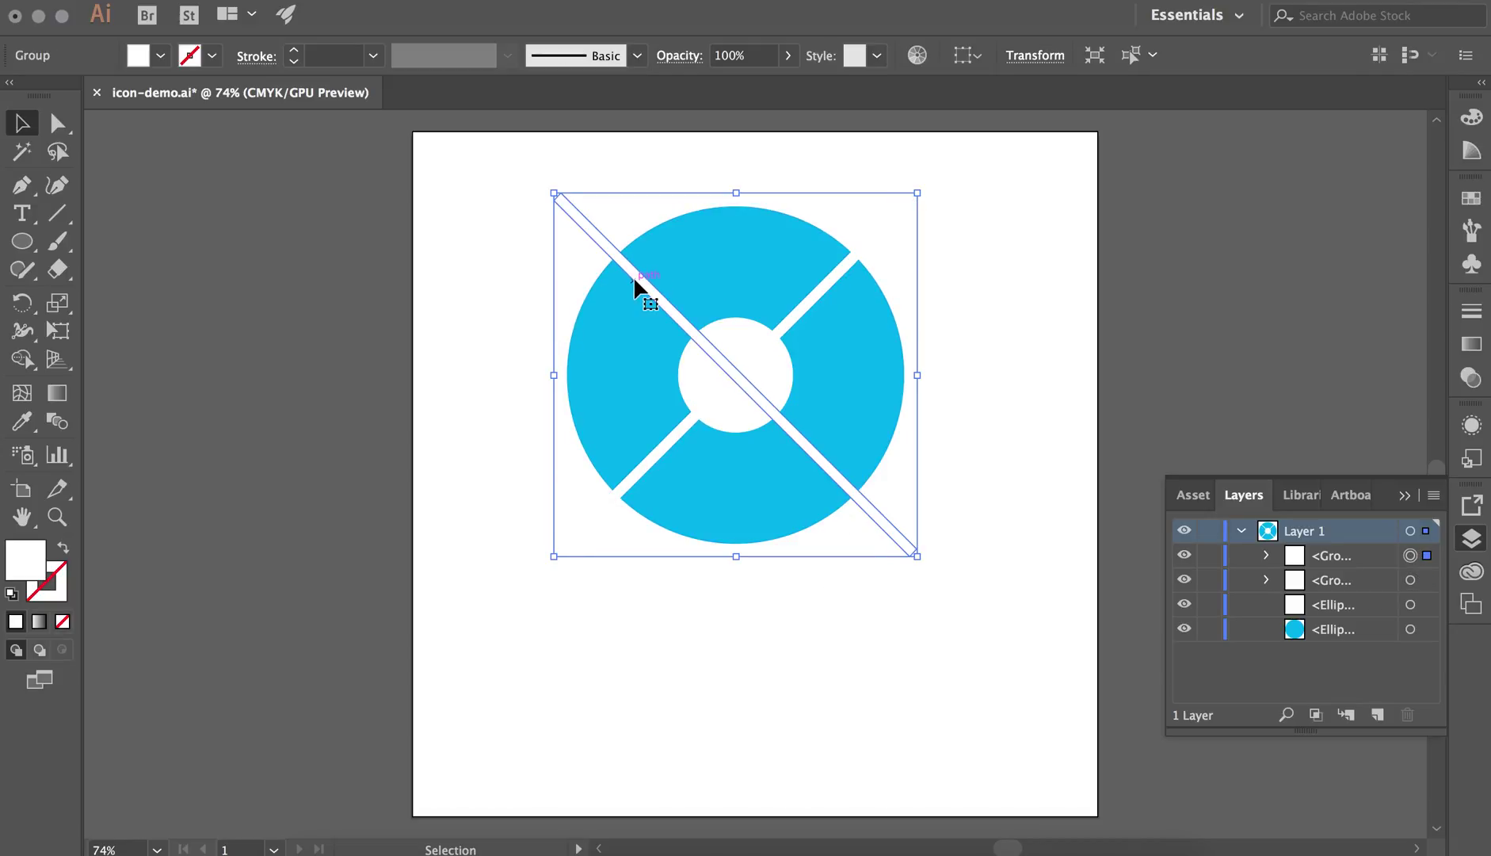
{"action": "left_click", "coordinate": [989, 317]}
{"action": "left_click", "coordinate": [850, 264]}
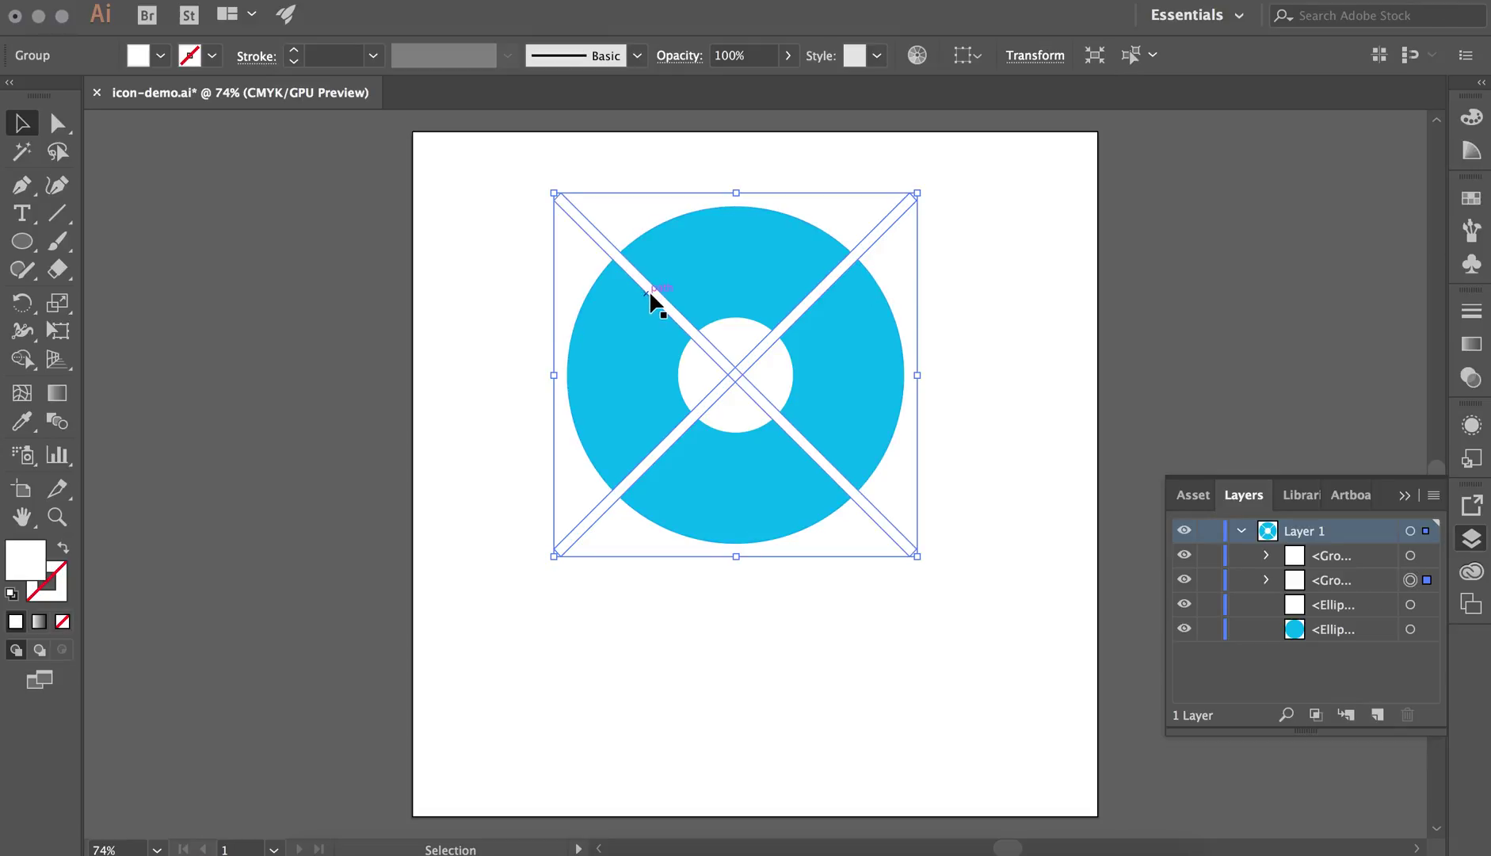
{"action": "left_click", "coordinate": [653, 291]}
Inspect the bar groups in Layers by toggling their visibility, then select both diagonal bars.
{"action": "left_click", "coordinate": [1266, 555]}
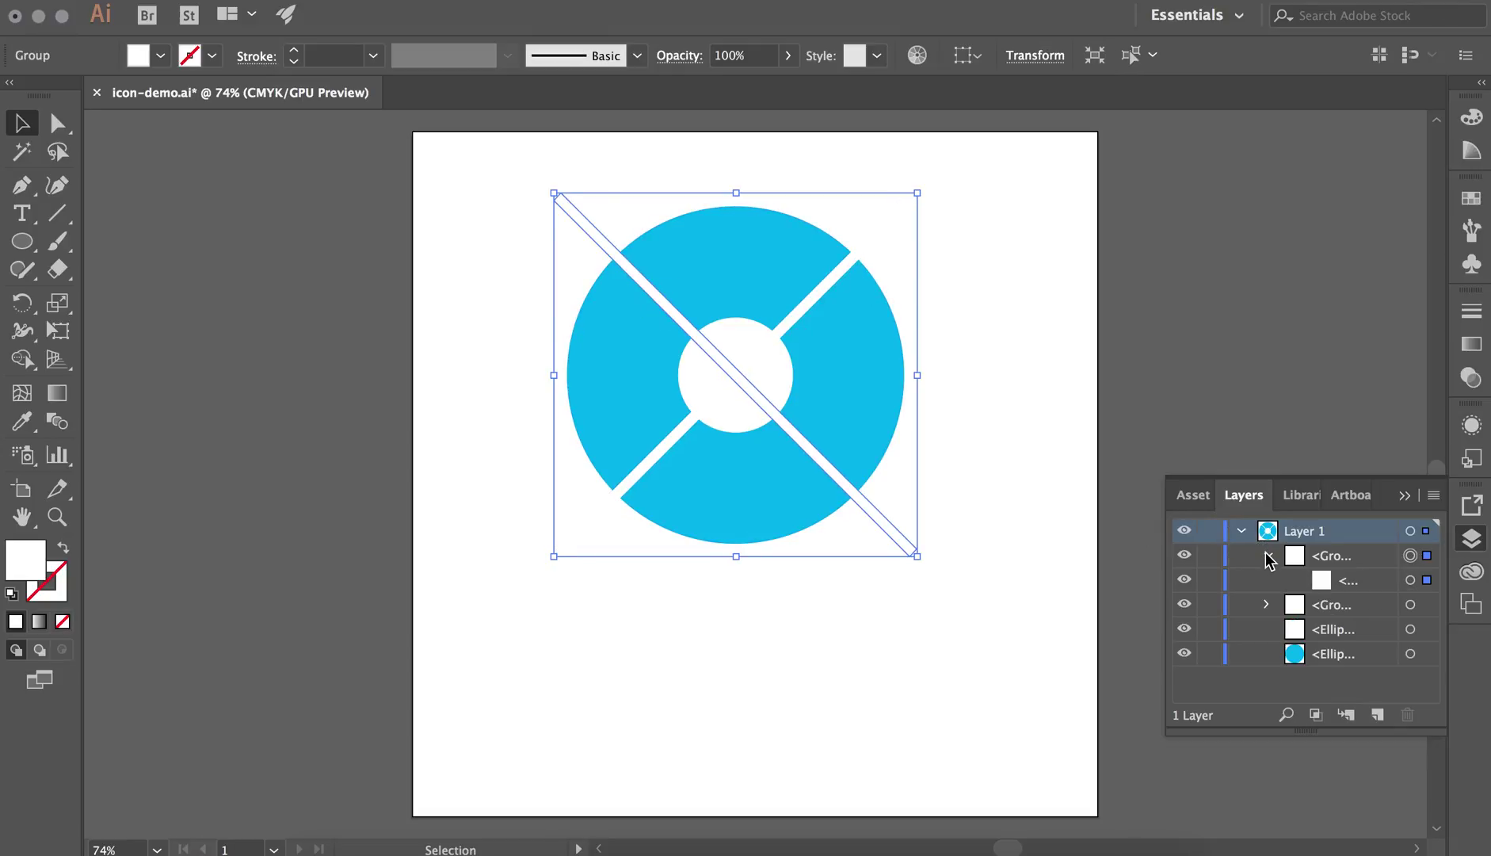
{"action": "left_click", "coordinate": [1356, 586]}
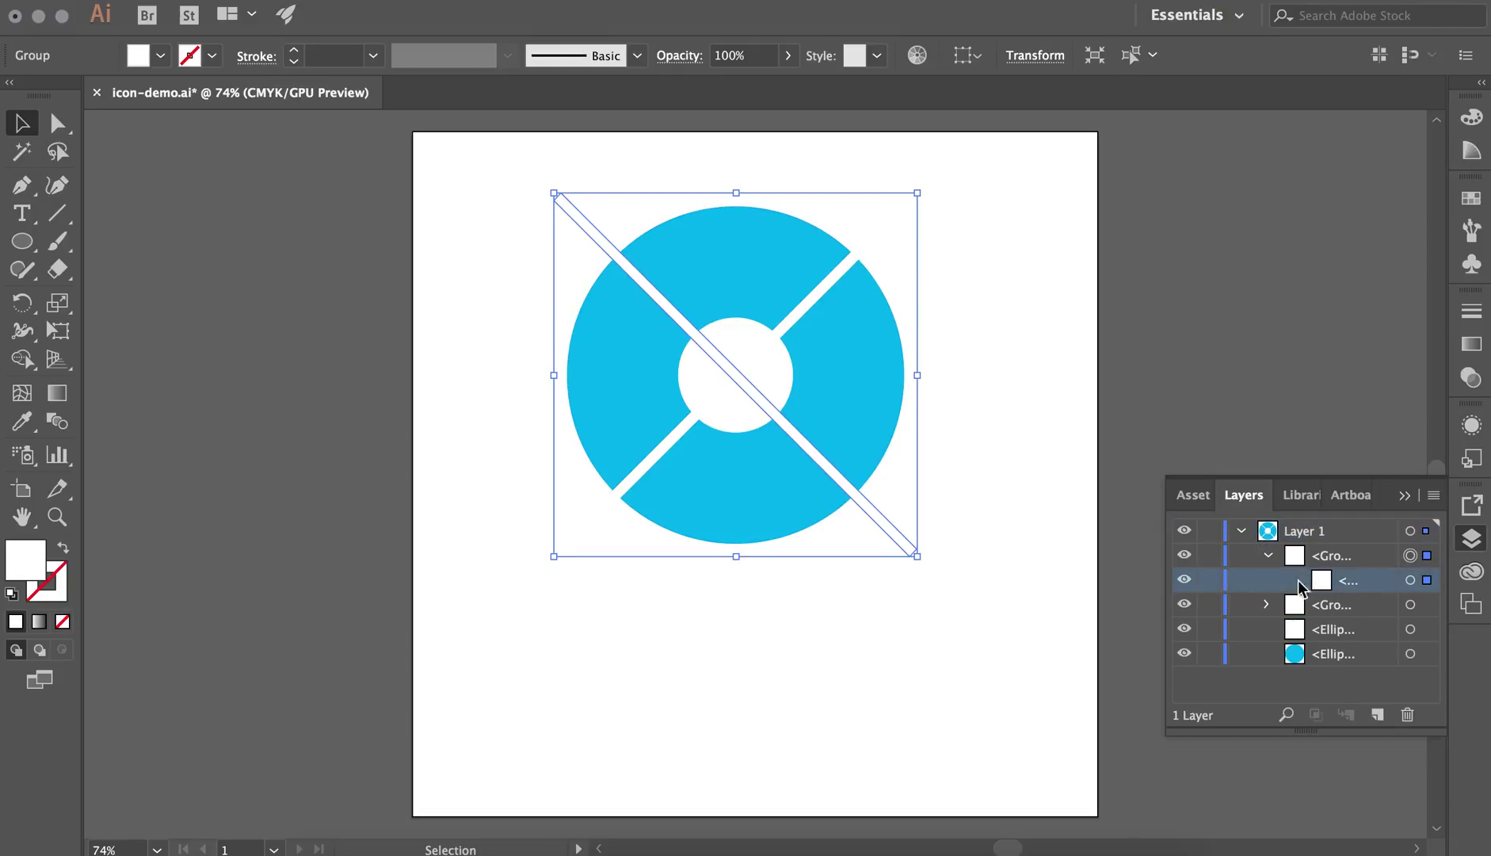
{"action": "left_click", "coordinate": [1183, 579]}
{"action": "left_click", "coordinate": [1181, 587]}
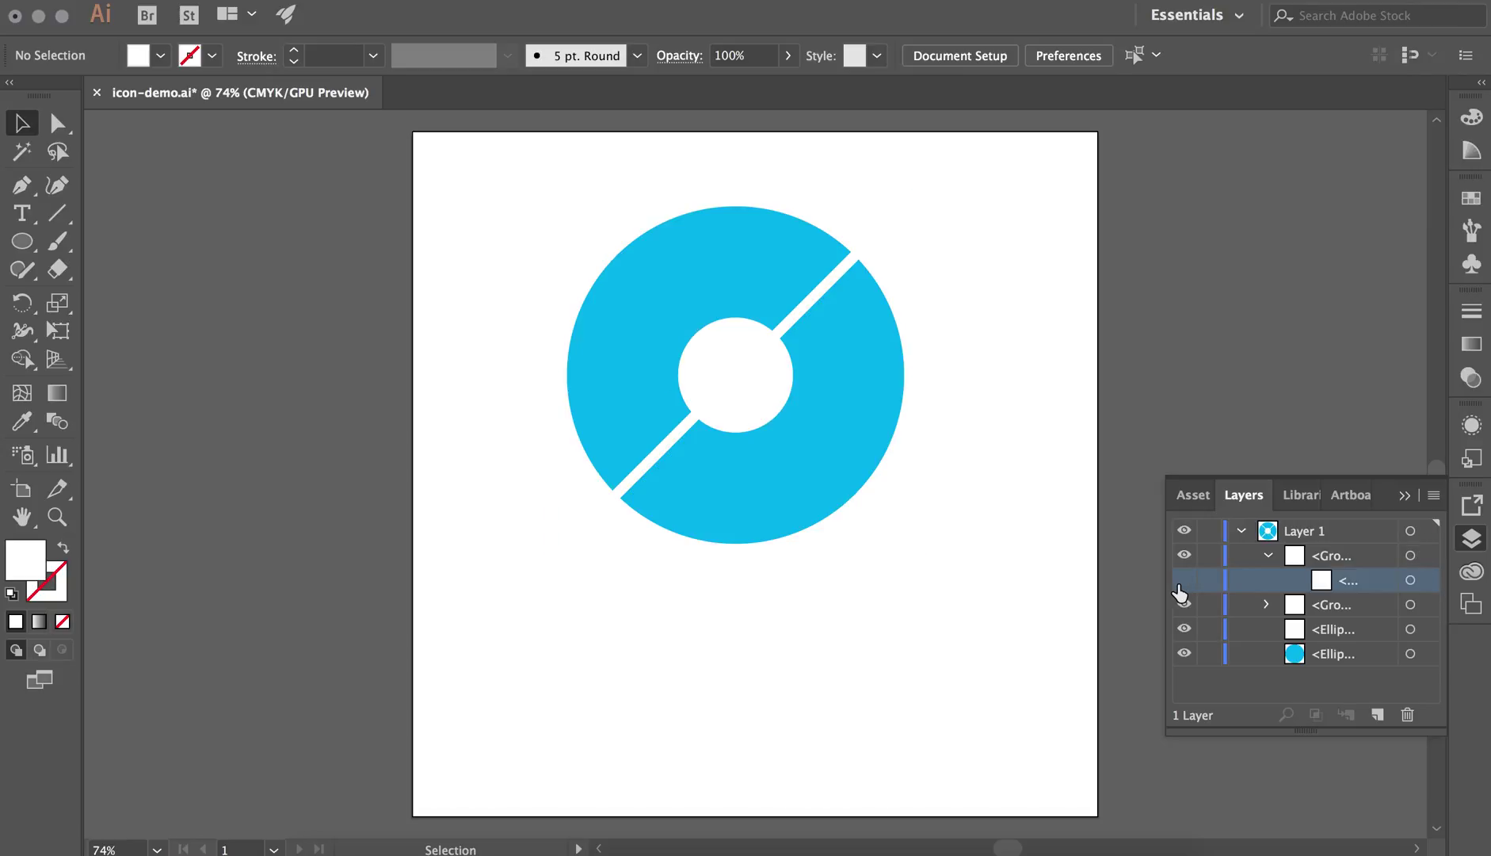
{"action": "left_click", "coordinate": [1181, 587]}
{"action": "left_click", "coordinate": [1186, 559]}
{"action": "left_click", "coordinate": [1185, 560]}
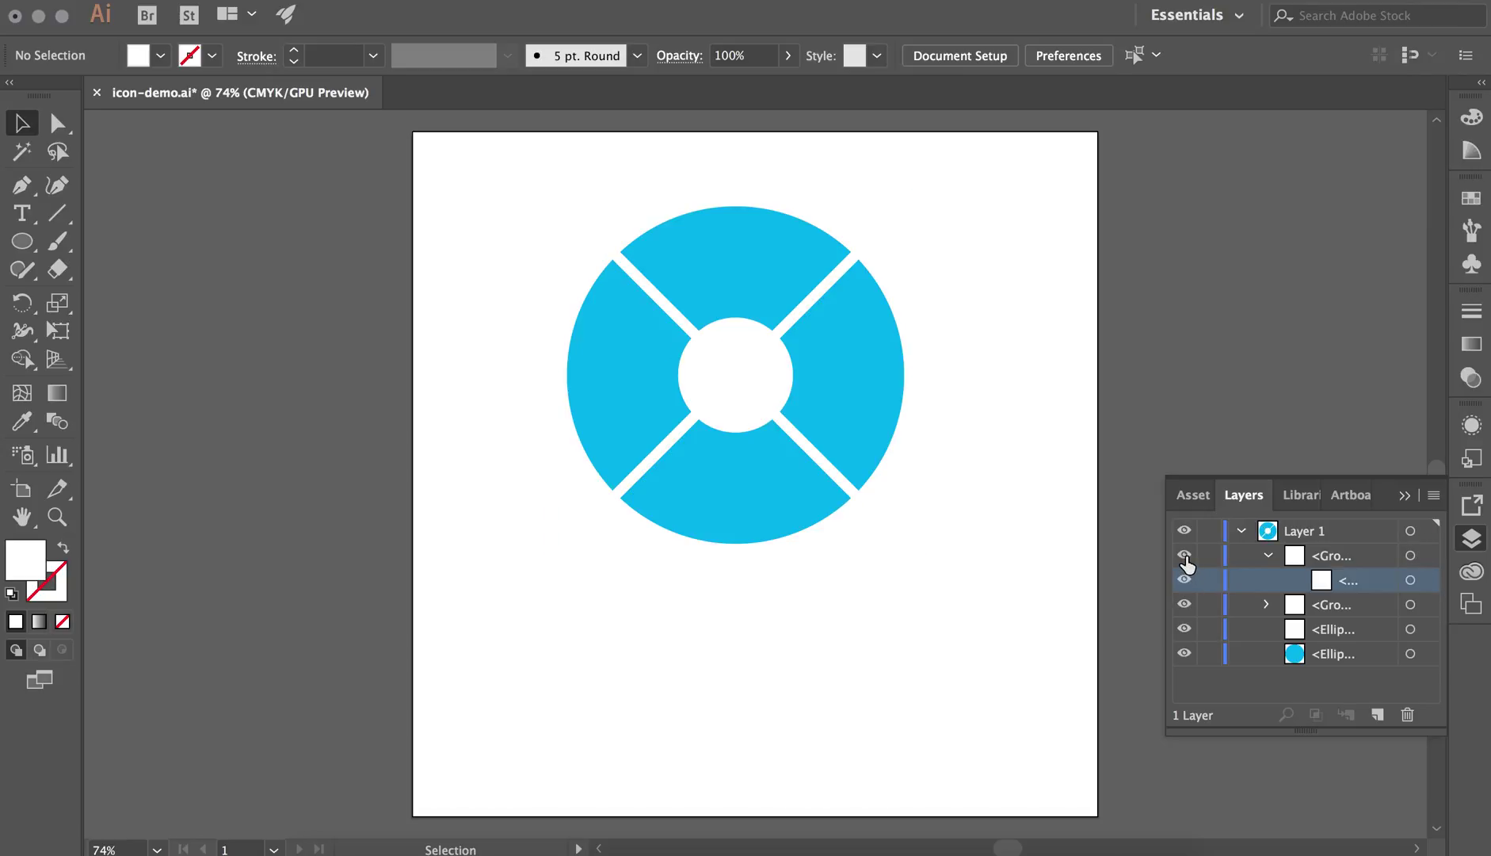
{"action": "left_click", "coordinate": [1266, 556]}
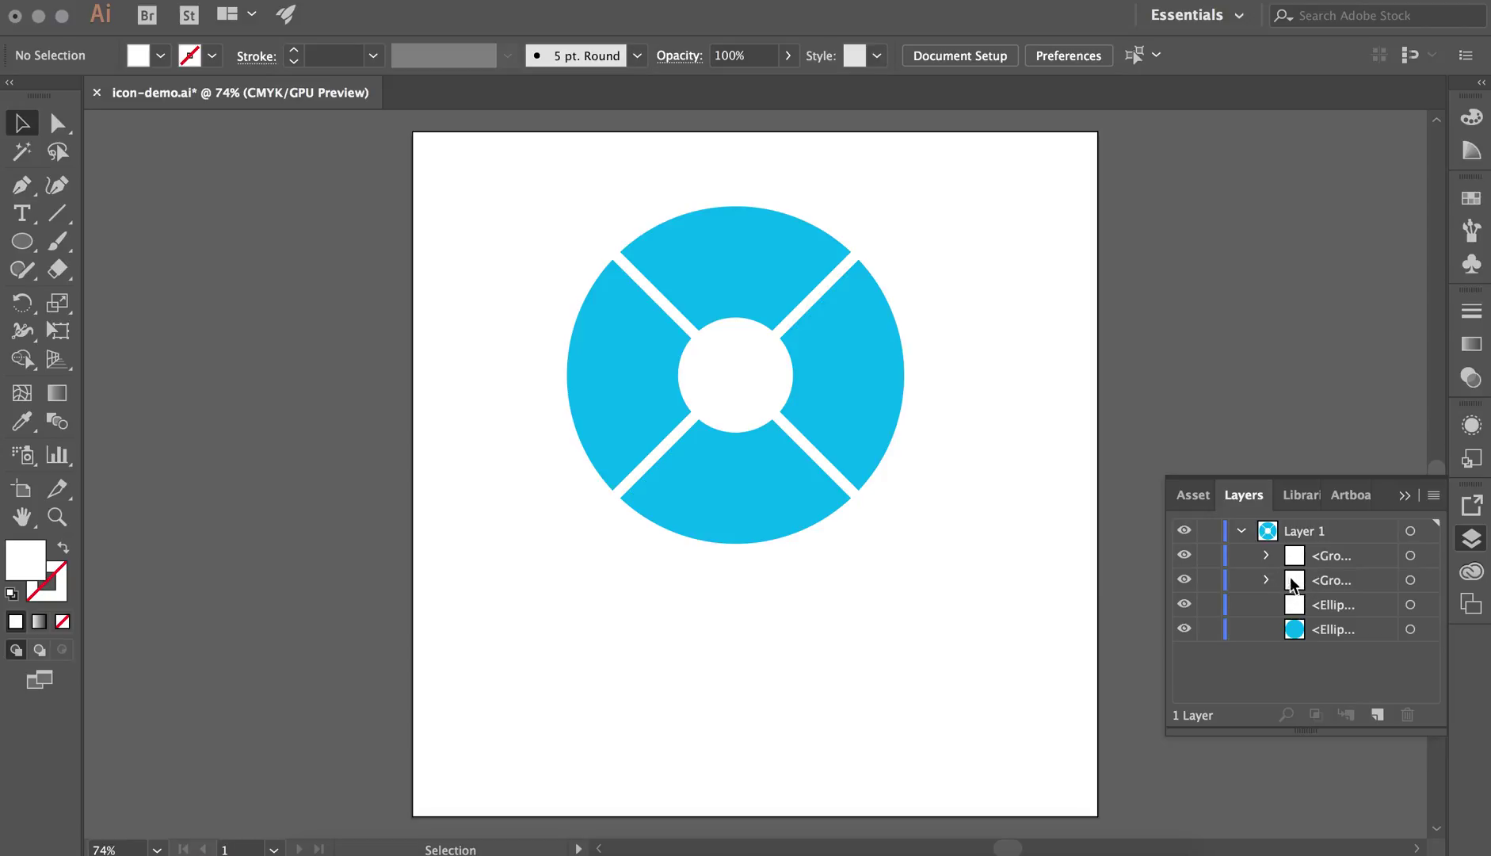
{"action": "left_click", "coordinate": [844, 485]}
{"action": "left_click", "coordinate": [843, 258]}
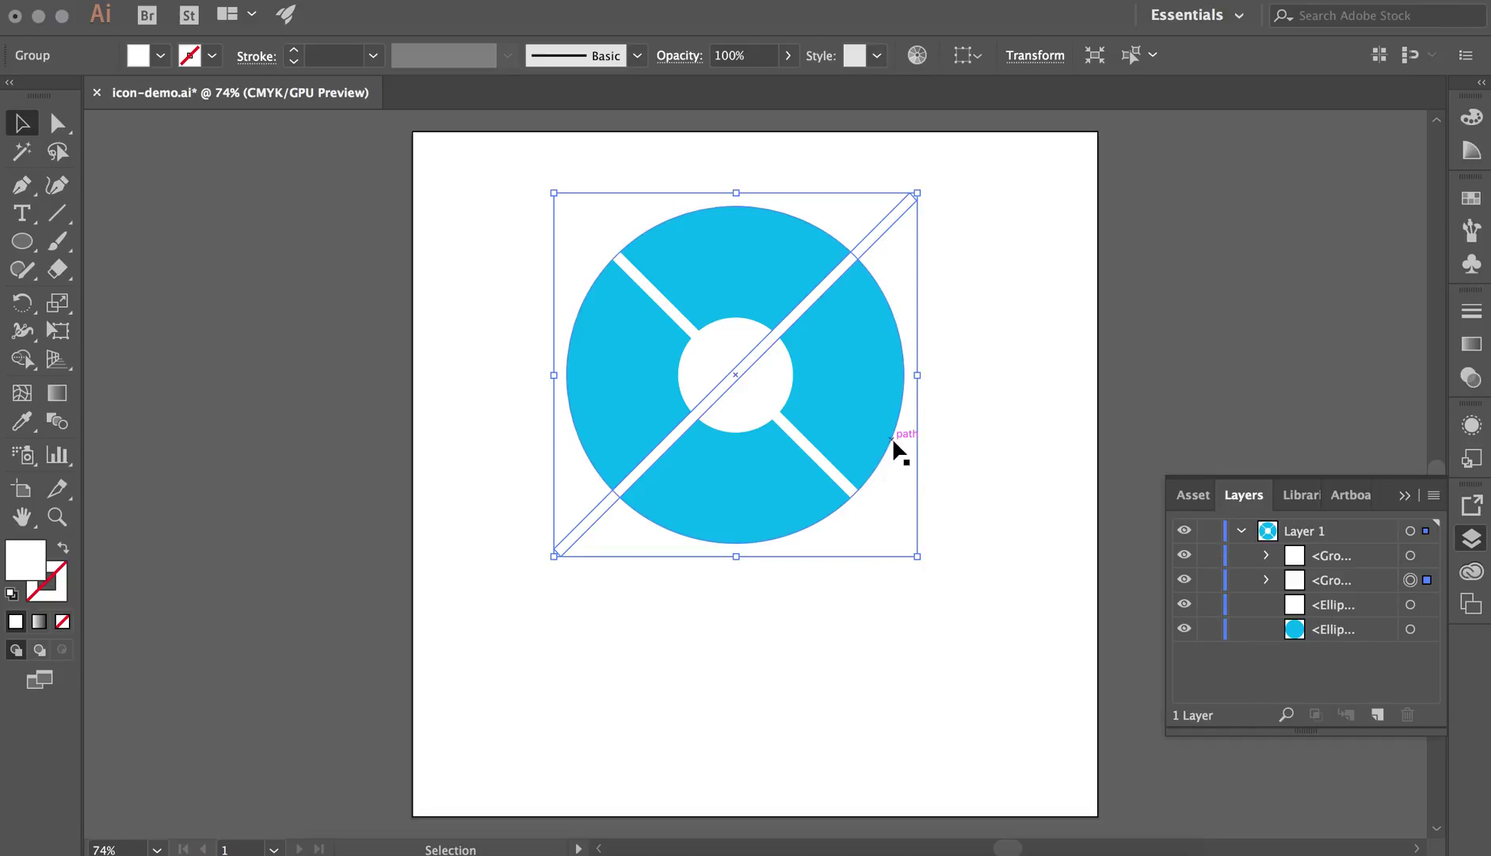
Select the white centre circle together with both diagonal bars.
{"action": "left_click", "coordinate": [765, 386]}
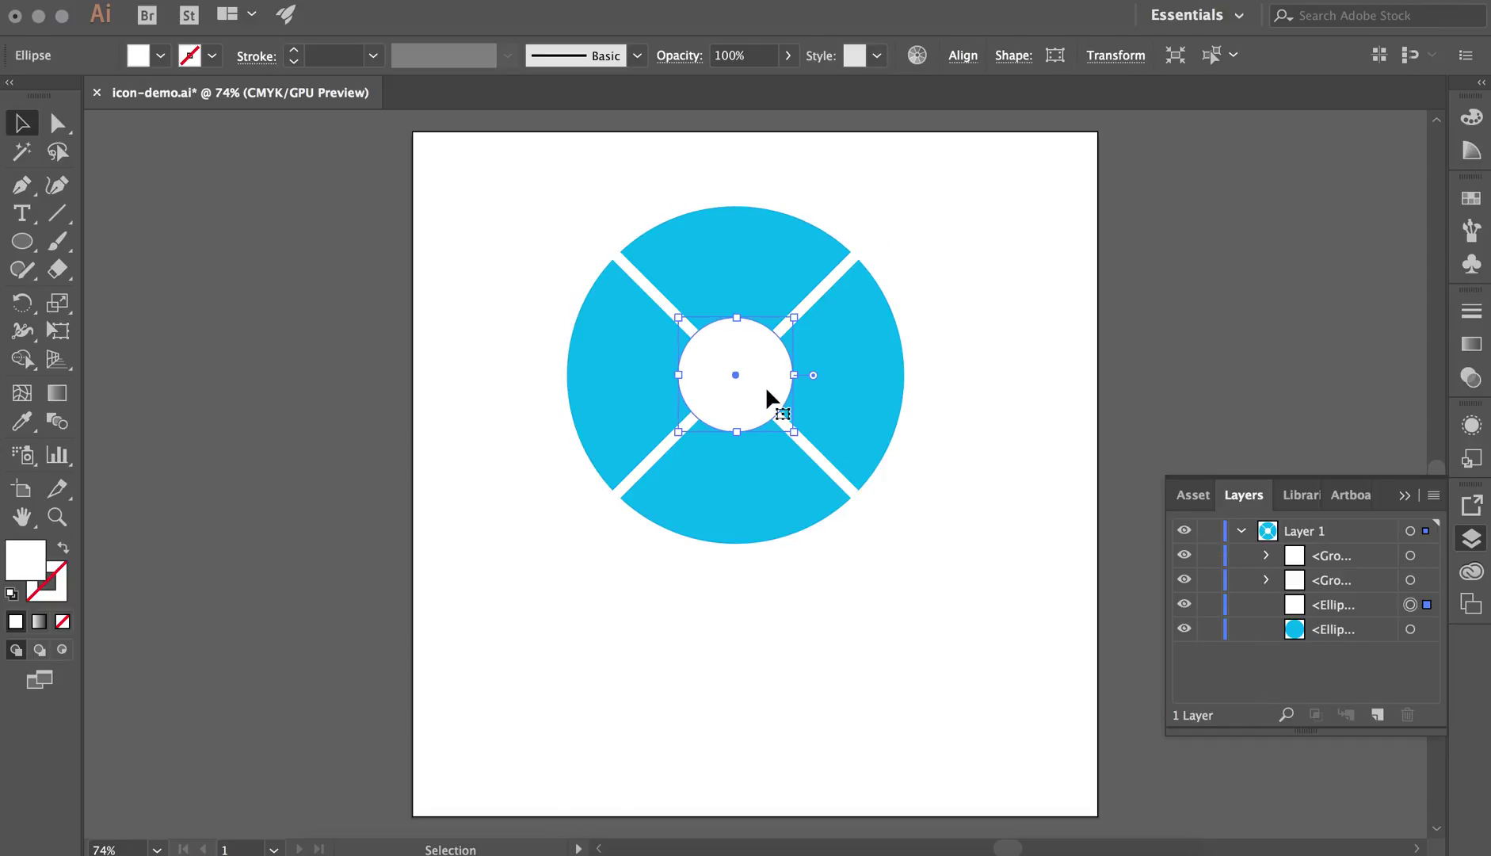
{"action": "left_click", "coordinate": [822, 291], "text": "shift"}
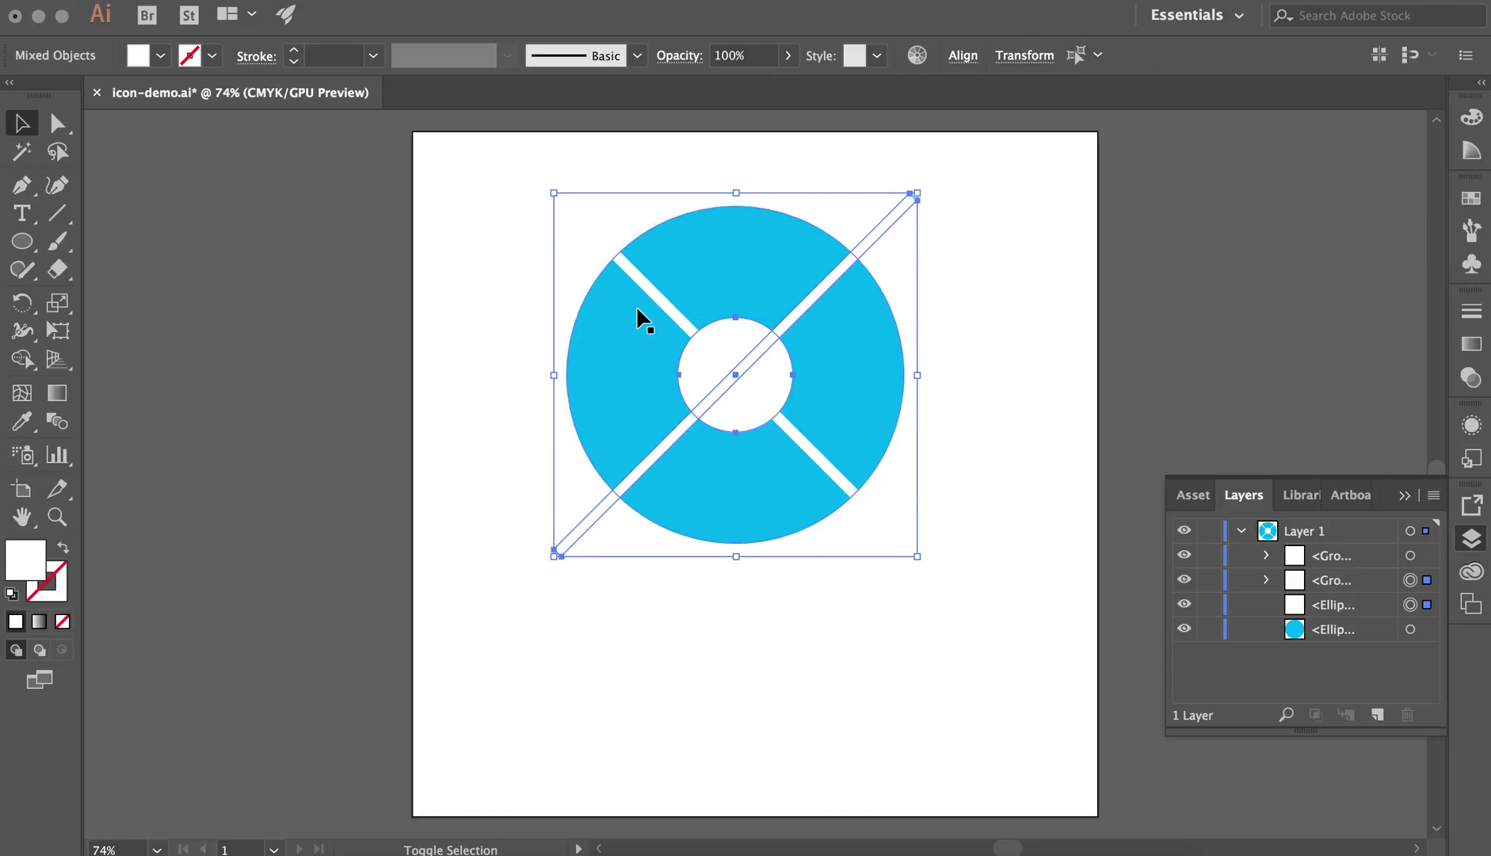
{"action": "left_click", "coordinate": [661, 302], "text": "shift"}
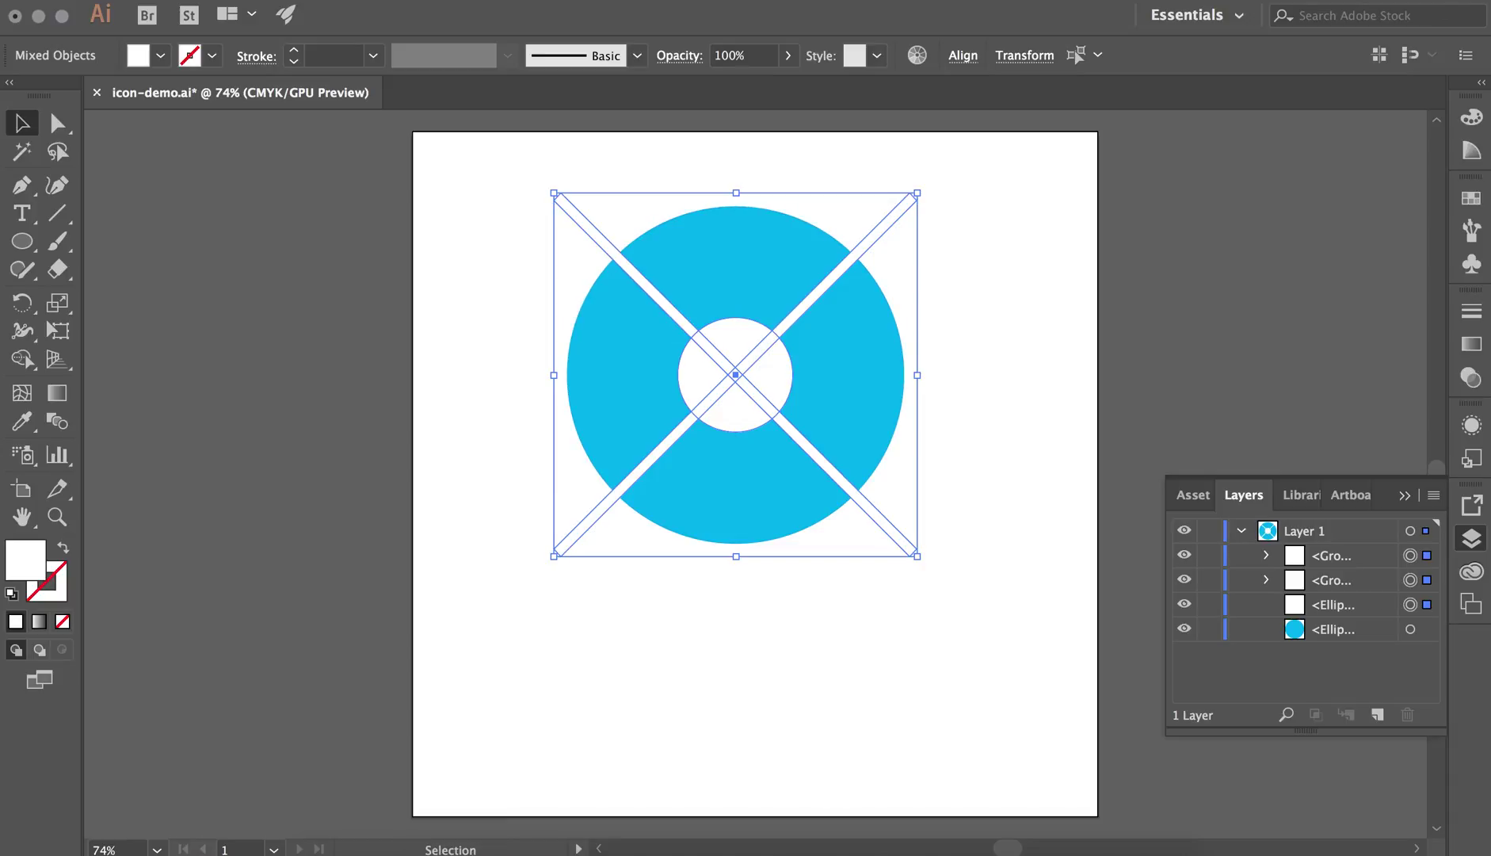
Open the Pathfinder panel from the Window menu and move it clear of the artwork.
{"action": "left_click", "coordinate": [648, 3]}
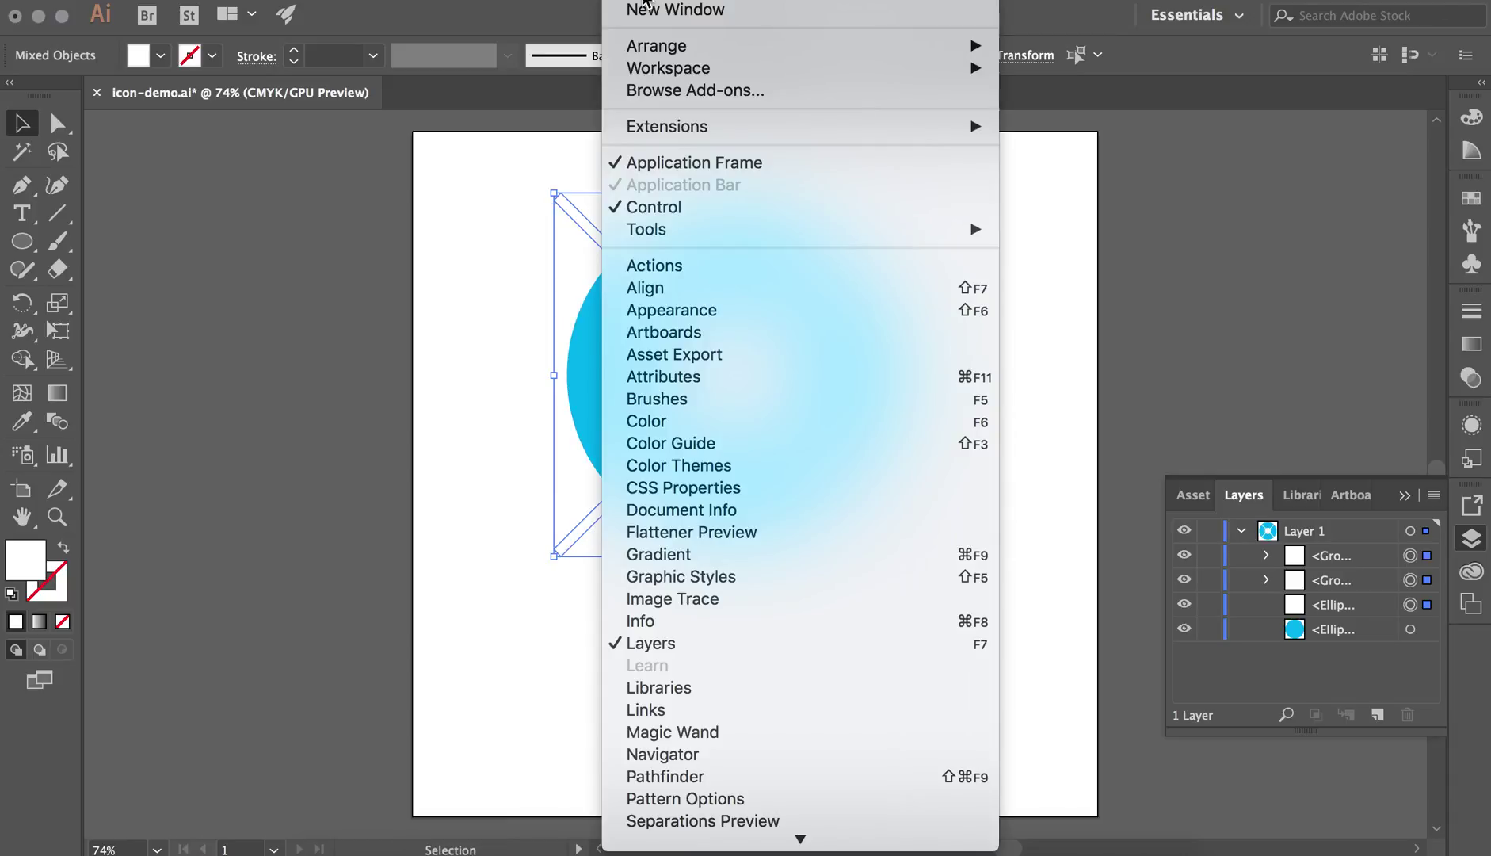
{"action": "left_click", "coordinate": [663, 781]}
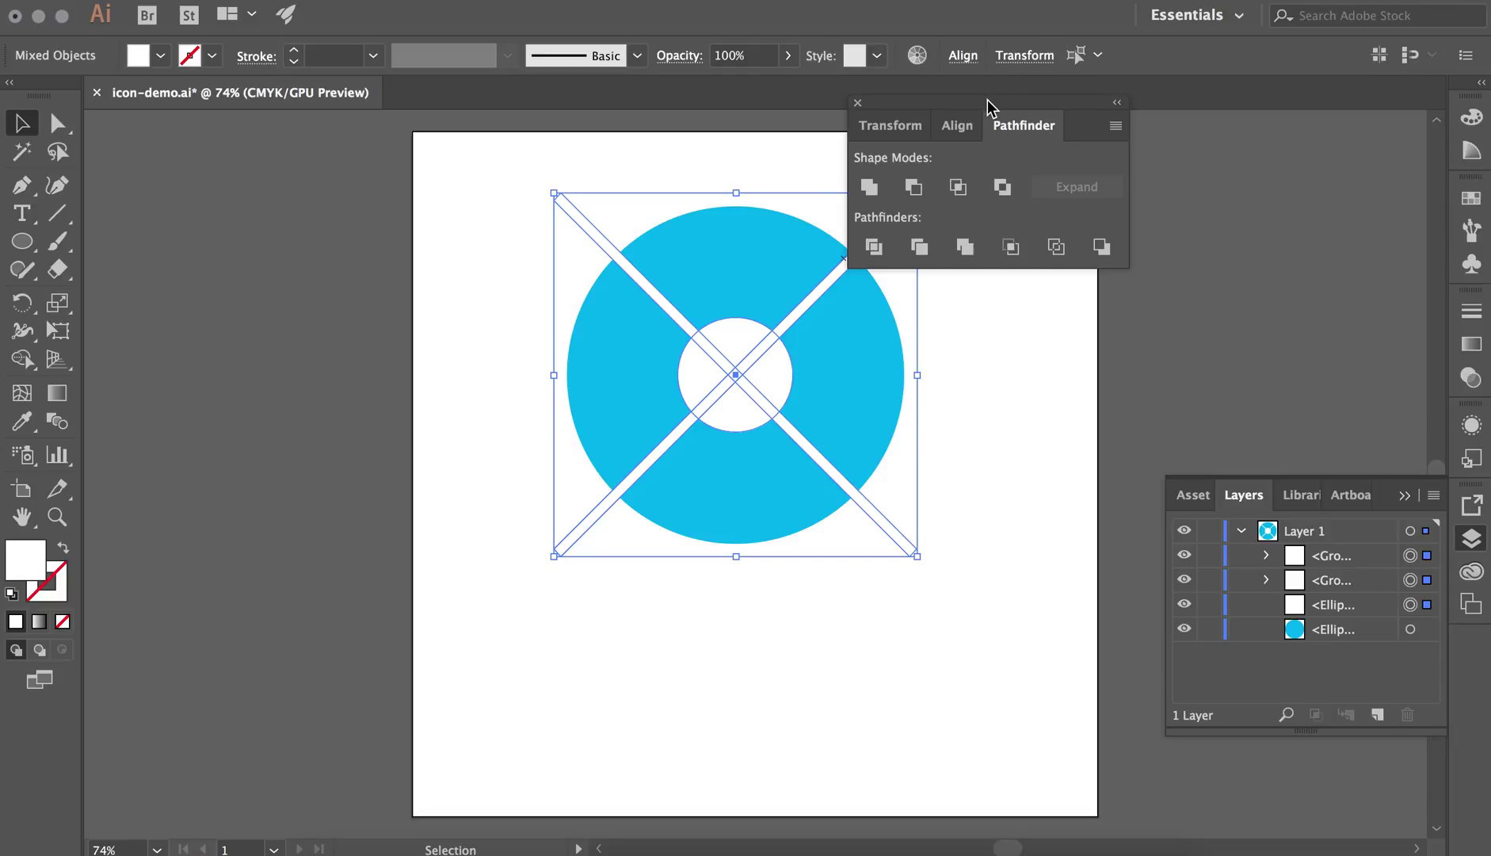
{"action": "left_click_drag", "start_coordinate": [986, 100], "coordinate": [1260, 111]}
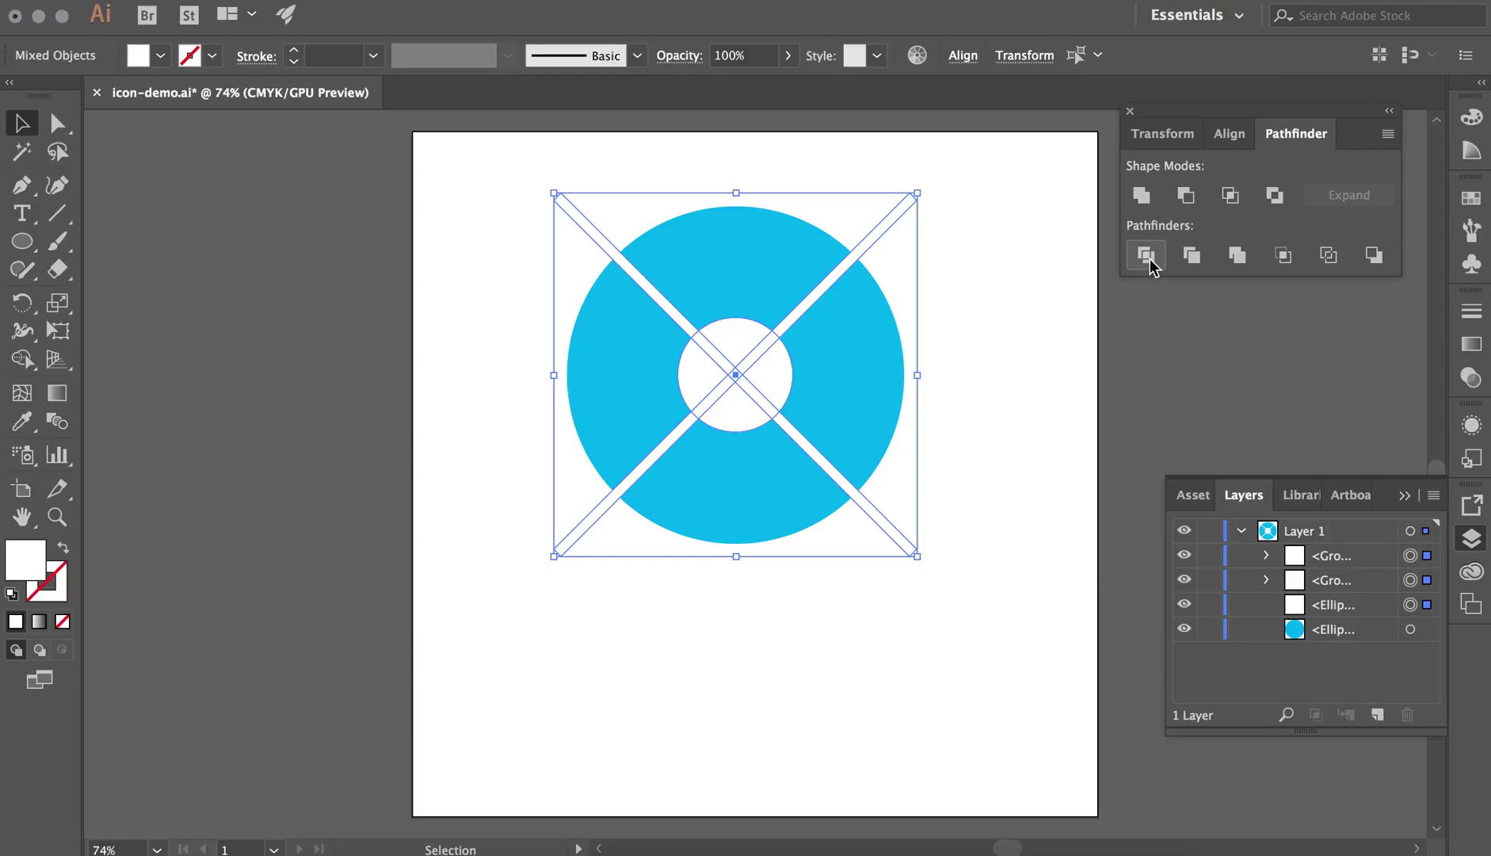
Unite the centre circle and bars, then toggle the merged path's visibility in Layers.
{"action": "left_click", "coordinate": [1141, 203]}
{"action": "left_click", "coordinate": [999, 418]}
{"action": "left_click", "coordinate": [741, 372]}
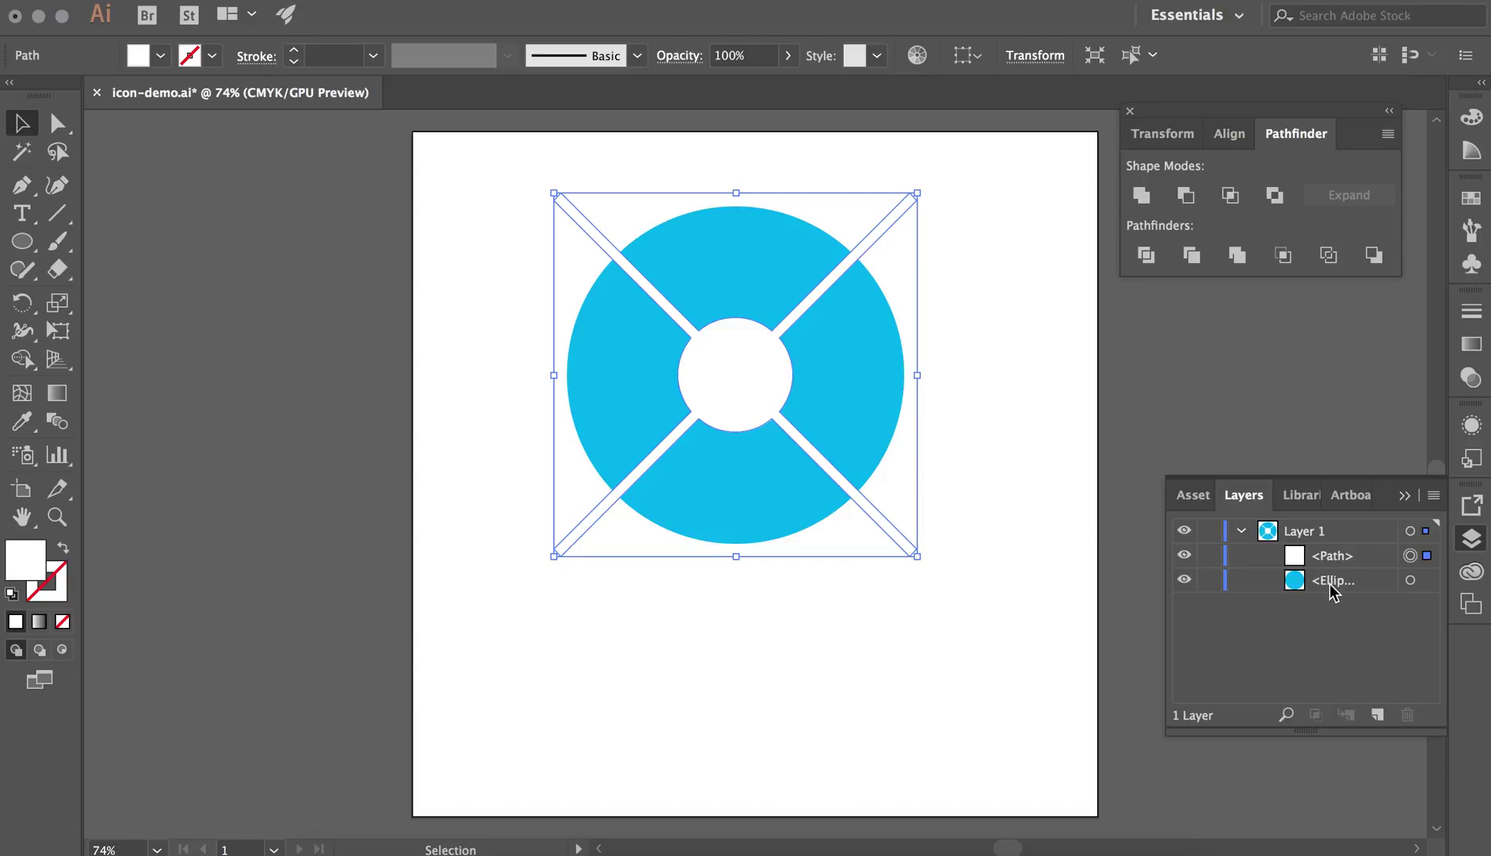
{"action": "left_click", "coordinate": [1183, 556]}
{"action": "left_click", "coordinate": [1184, 556]}
{"action": "left_click", "coordinate": [1184, 557]}
{"action": "left_click", "coordinate": [1184, 556]}
Hide and reveal the merged path with Cmd+3 and Cmd+Alt+3, then return to the Selection tool.
{"action": "key", "text": "super+3"}
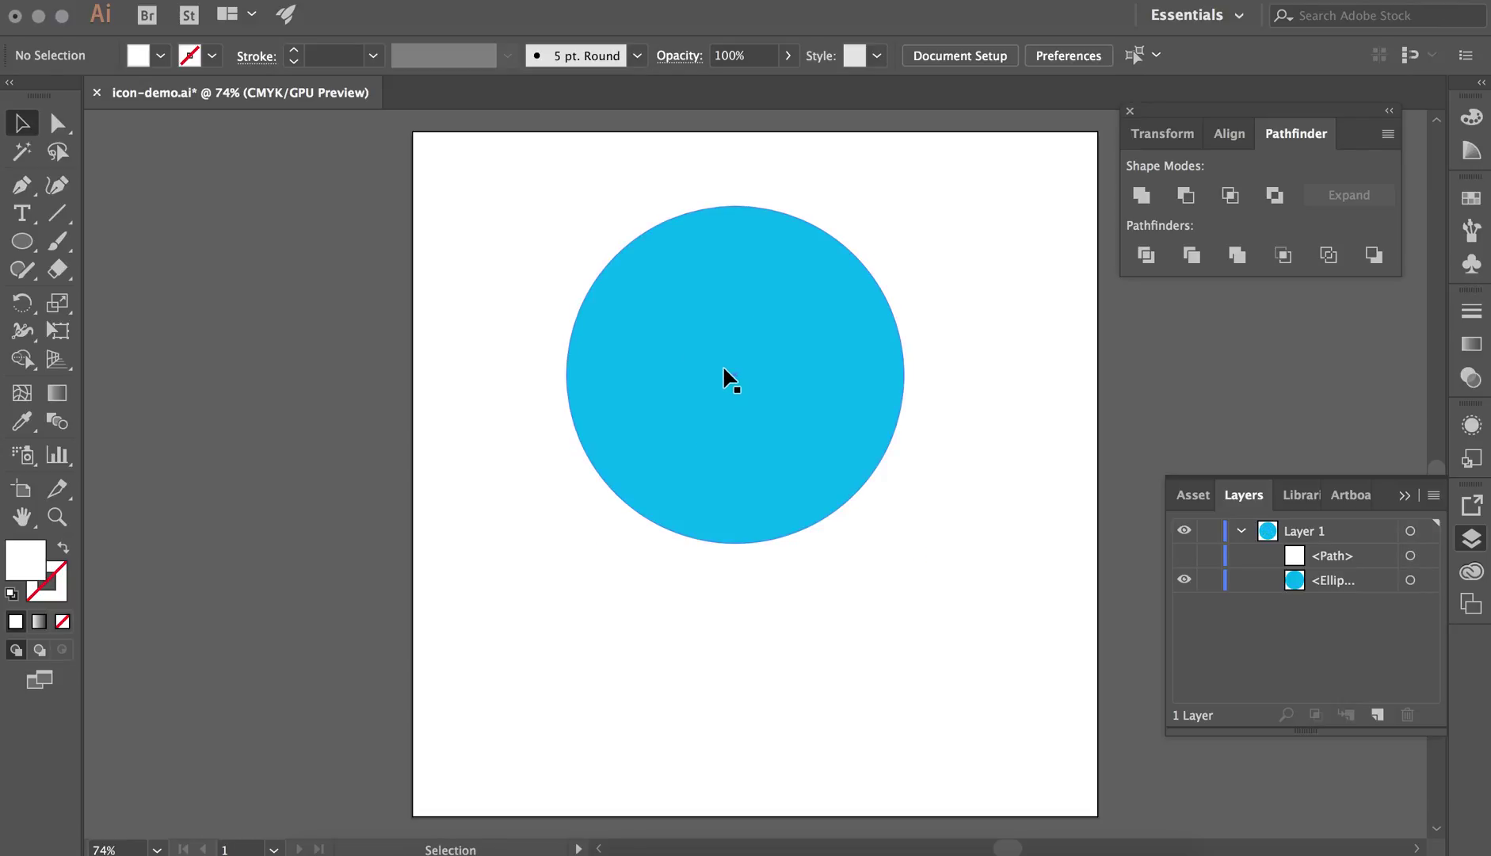
{"action": "key", "text": "super+alt+3"}
{"action": "key", "text": "super+3"}
{"action": "key", "text": "super+alt+3"}
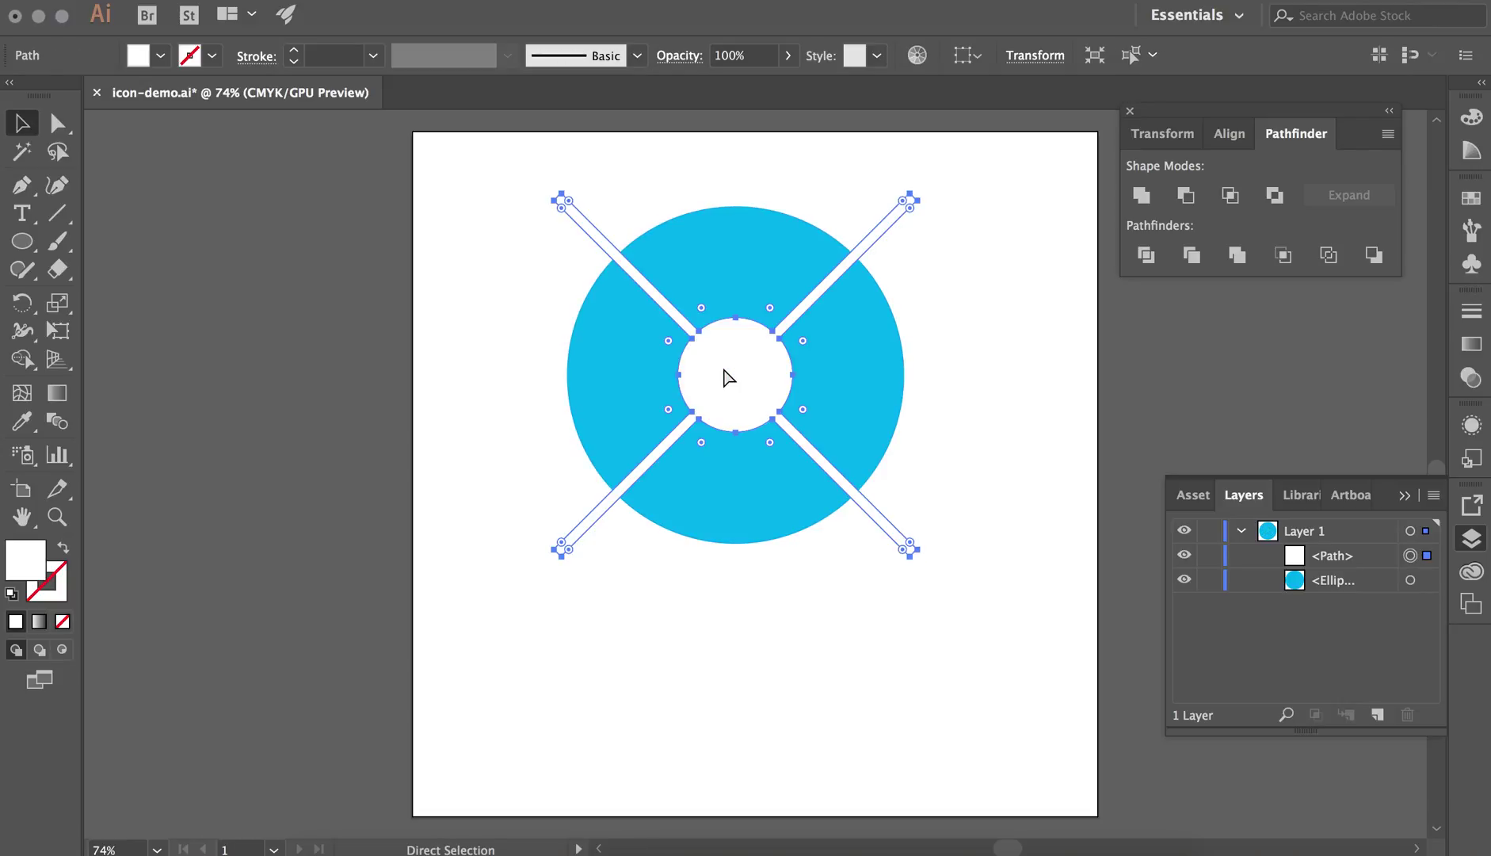
{"action": "key", "text": "v"}
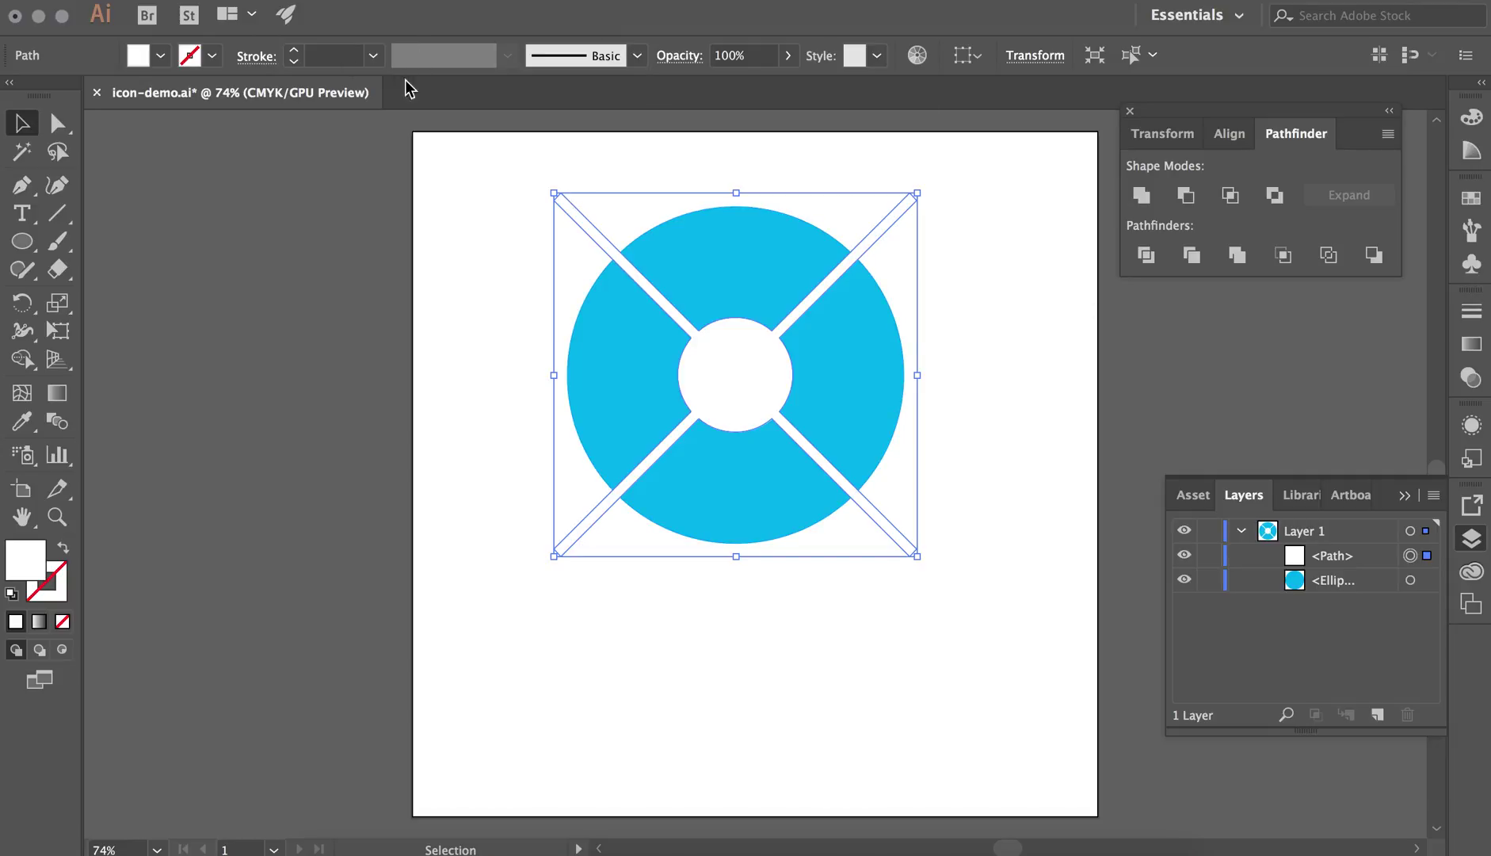
Undo the Unite, then drag the Shape Builder across the bars and centre circle to join them.
{"action": "left_click", "coordinate": [269, 0]}
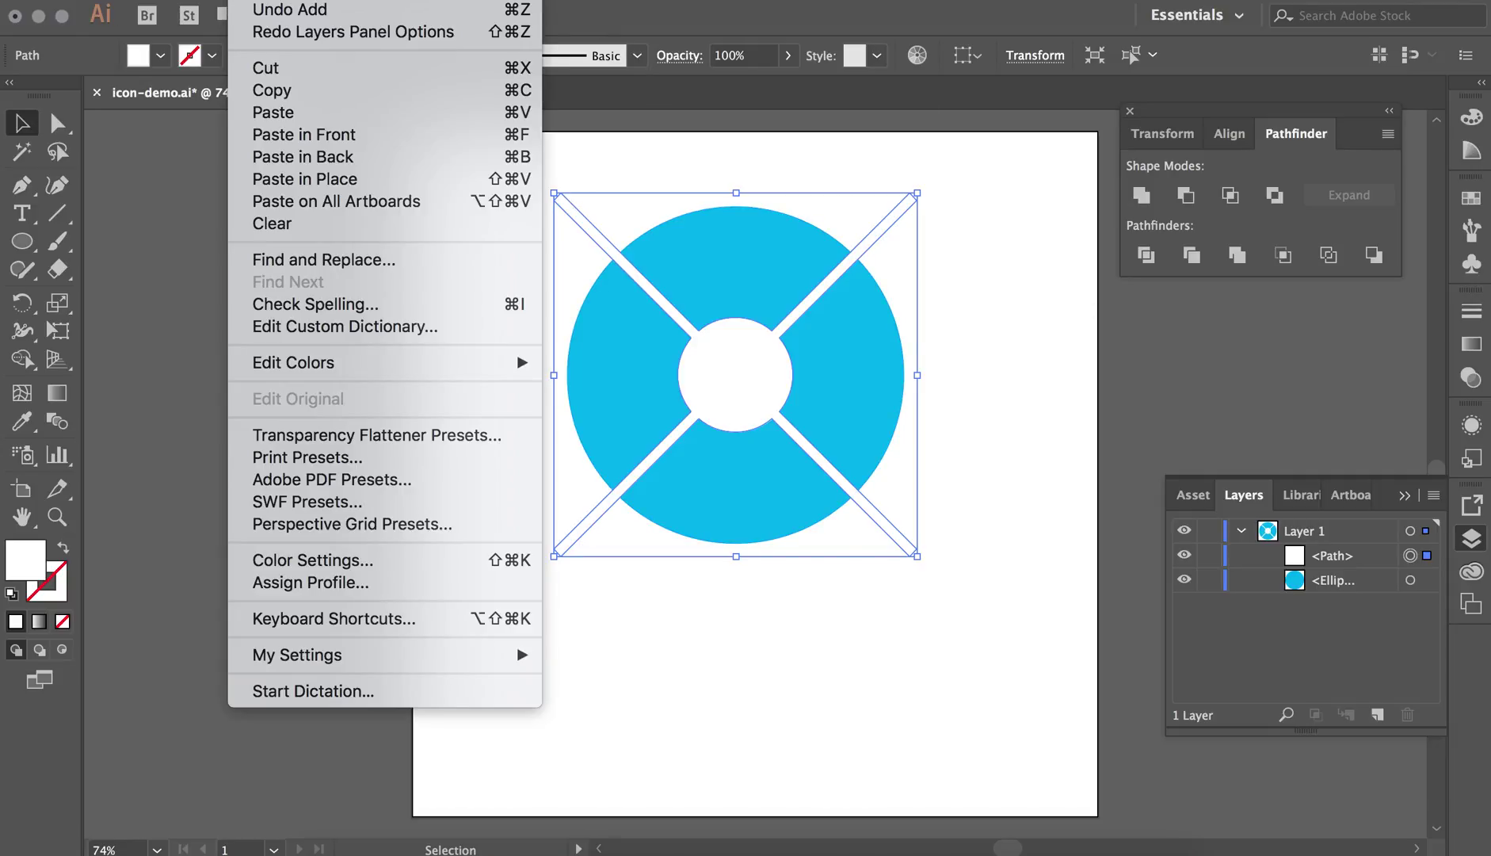
{"action": "left_click", "coordinate": [270, 11]}
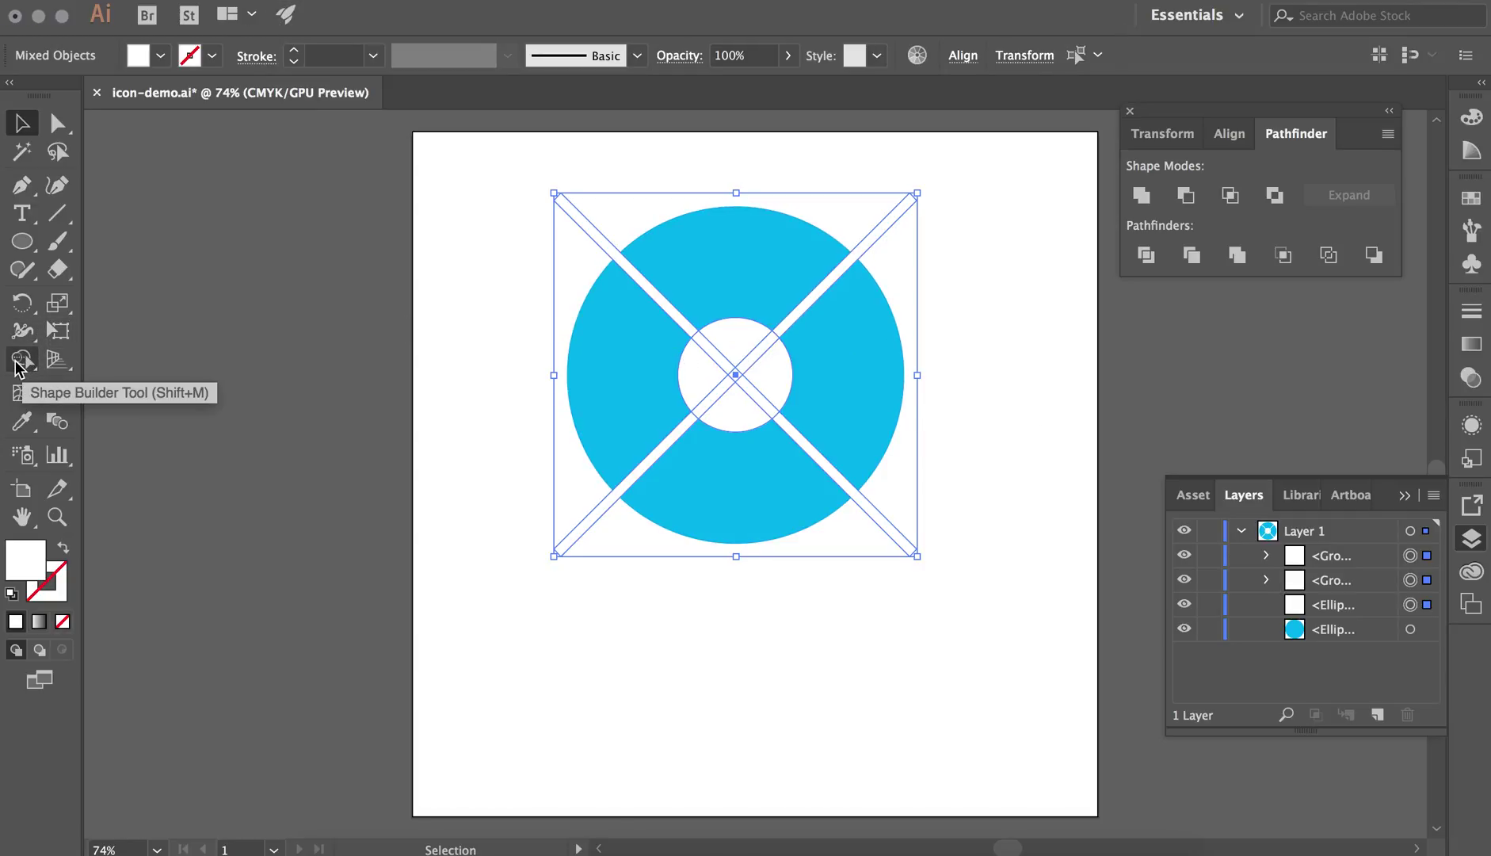
{"action": "left_click", "coordinate": [19, 365]}
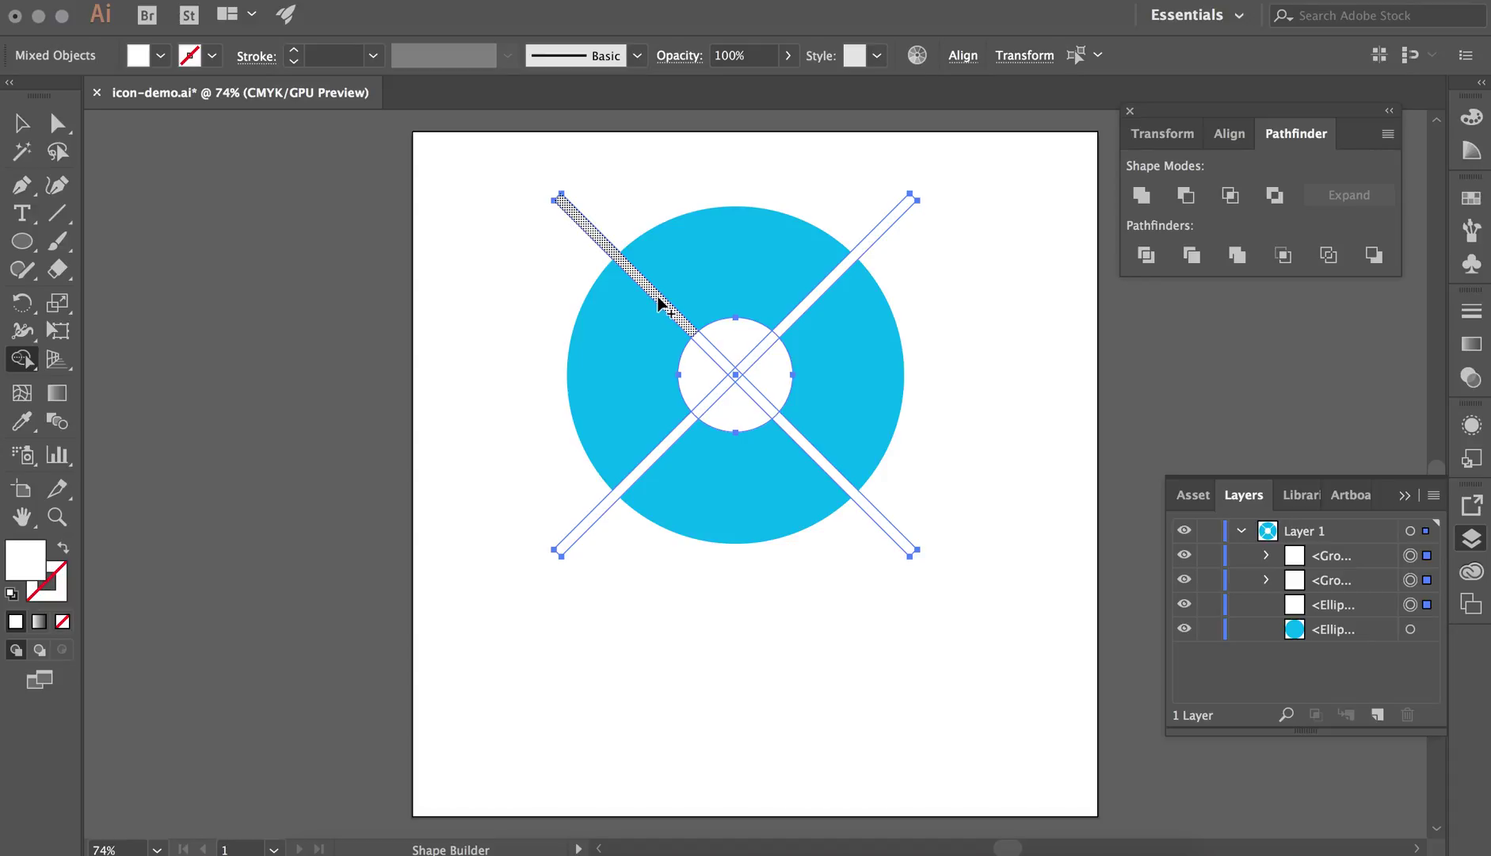
{"action": "mouse_move", "coordinate": [658, 305]}
{"action": "left_mouse_down"}
{"action": "mouse_move", "coordinate": [716, 363]}
{"action": "mouse_move", "coordinate": [740, 357]}
{"action": "mouse_move", "coordinate": [762, 381]}
{"action": "mouse_move", "coordinate": [758, 408]}
{"action": "mouse_move", "coordinate": [717, 394]}
{"action": "mouse_move", "coordinate": [684, 433]}
{"action": "mouse_move", "coordinate": [729, 386]}
{"action": "mouse_move", "coordinate": [784, 422]}
{"action": "mouse_move", "coordinate": [753, 361]}
{"action": "mouse_move", "coordinate": [777, 332]}
{"action": "left_mouse_up"}
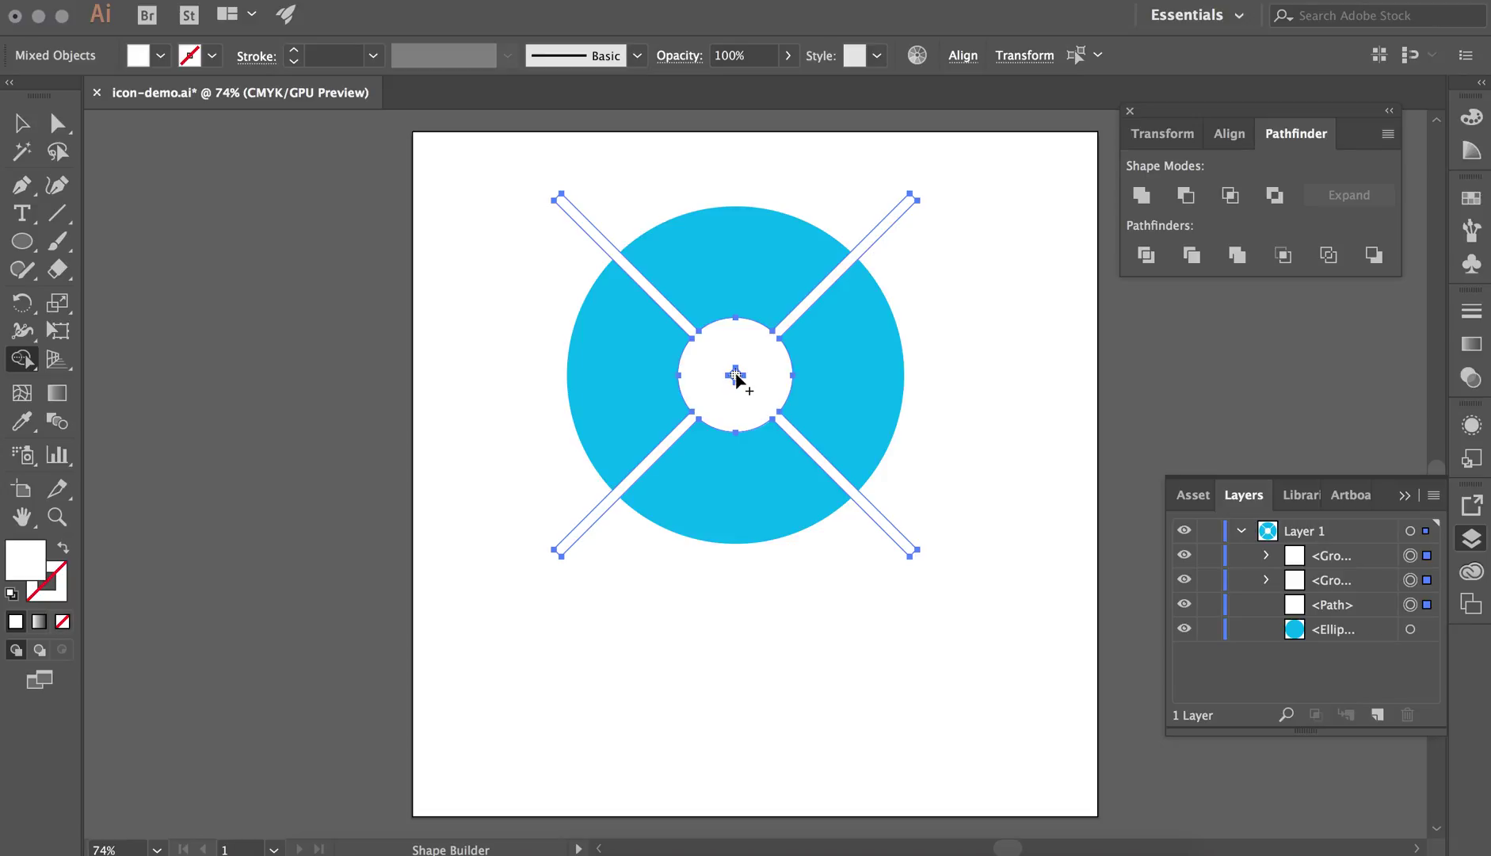
{"action": "left_click_drag", "start_coordinate": [722, 365], "coordinate": [747, 390]}
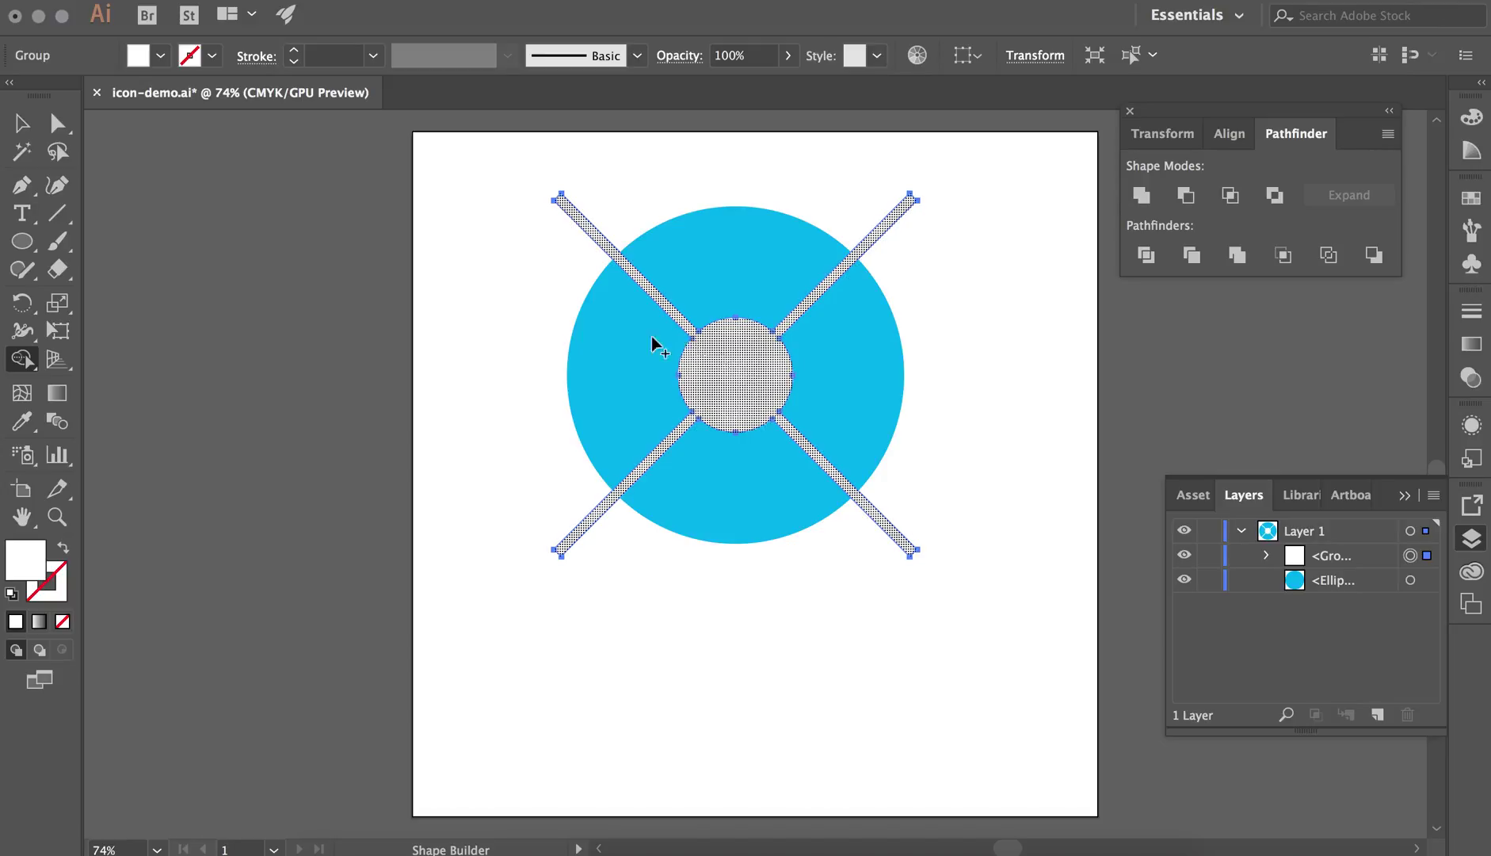
{"action": "left_click", "coordinate": [22, 123]}
Marquee-select the blue circle and white shapes, Divide them, and list the resulting pieces in Layers.
{"action": "left_click", "coordinate": [995, 396]}
{"action": "left_click", "coordinate": [680, 264]}
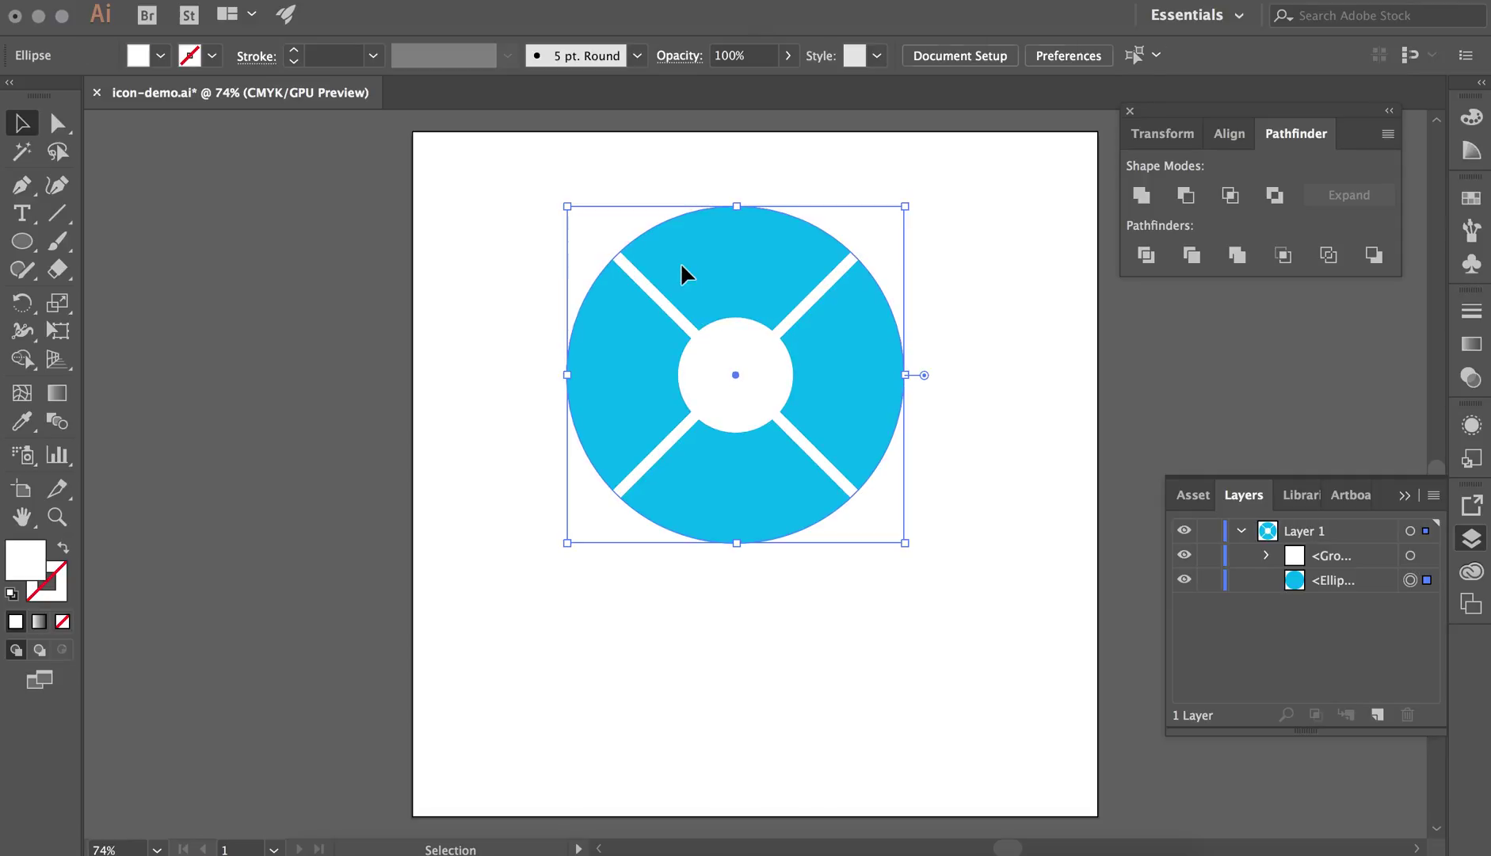
{"action": "left_click", "coordinate": [946, 306]}
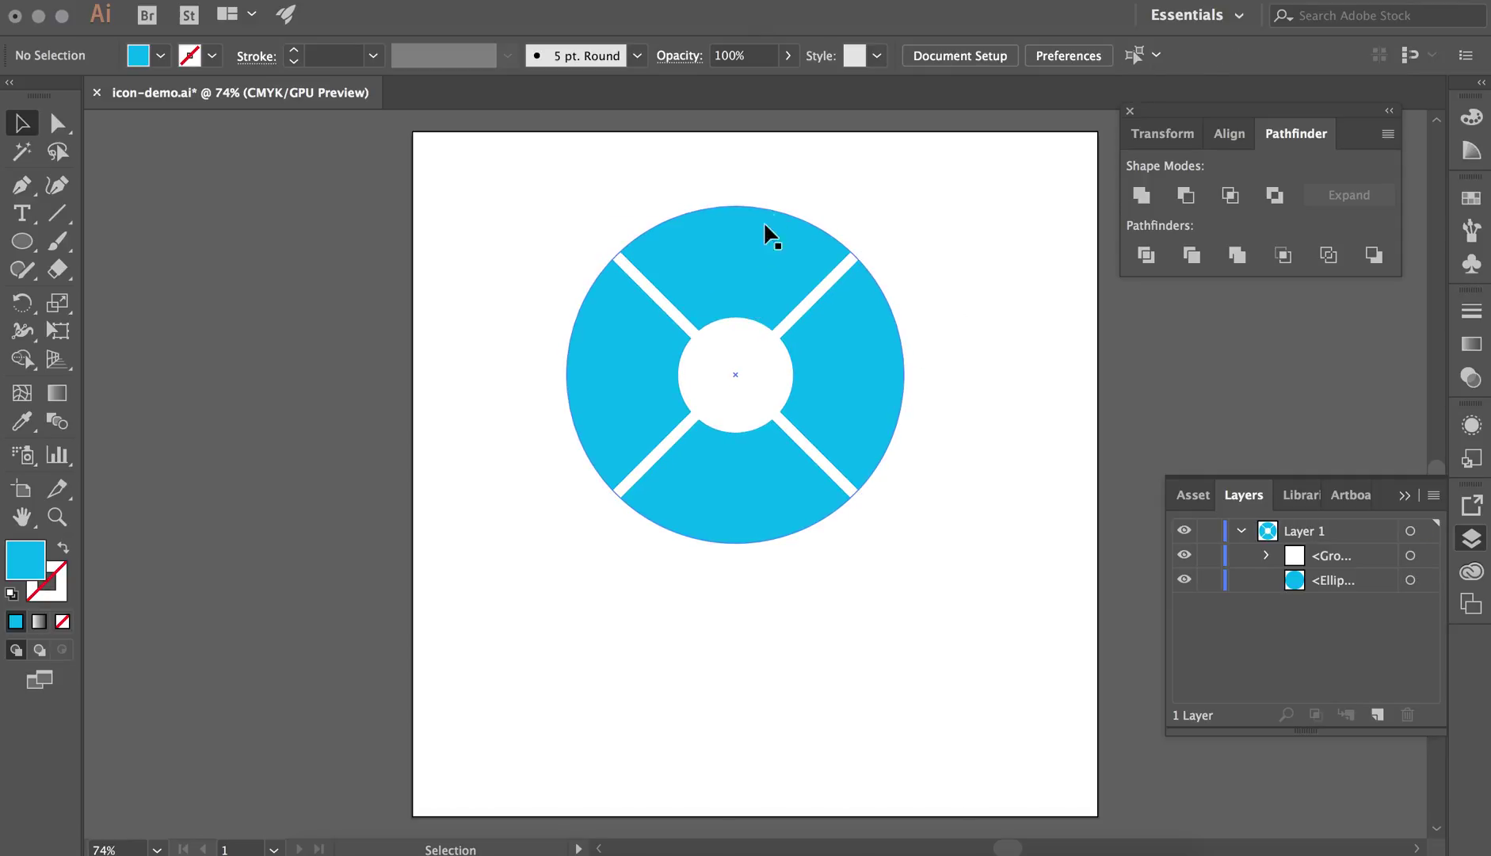
{"action": "left_click_drag", "start_coordinate": [486, 389], "coordinate": [808, 467]}
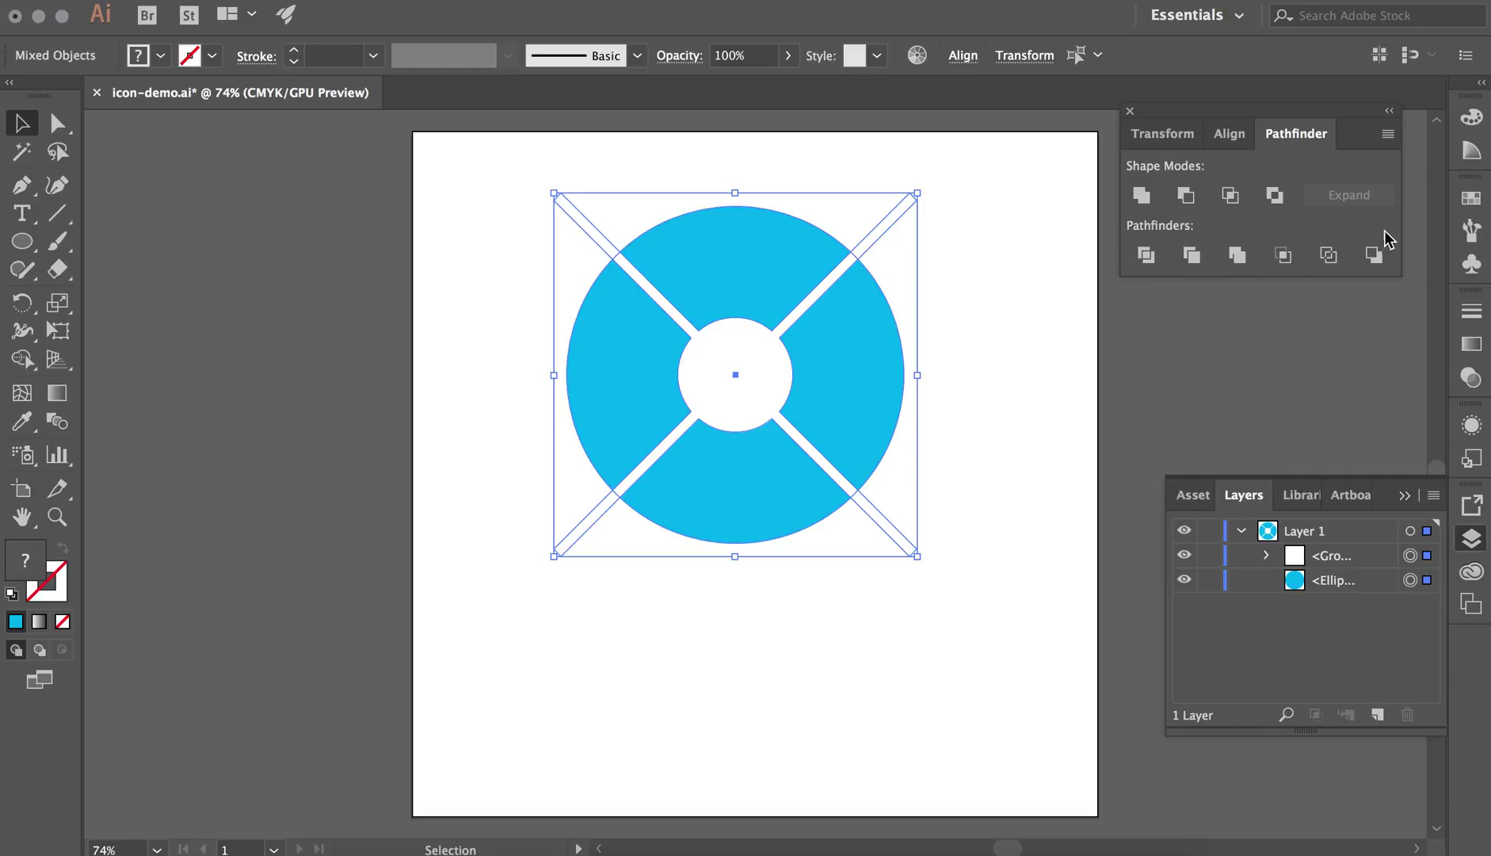
{"action": "left_click", "coordinate": [1144, 257]}
{"action": "left_click", "coordinate": [1266, 556]}
{"action": "scroll", "coordinate": [1375, 602], "scroll_direction": "down", "scroll_amount": 3}
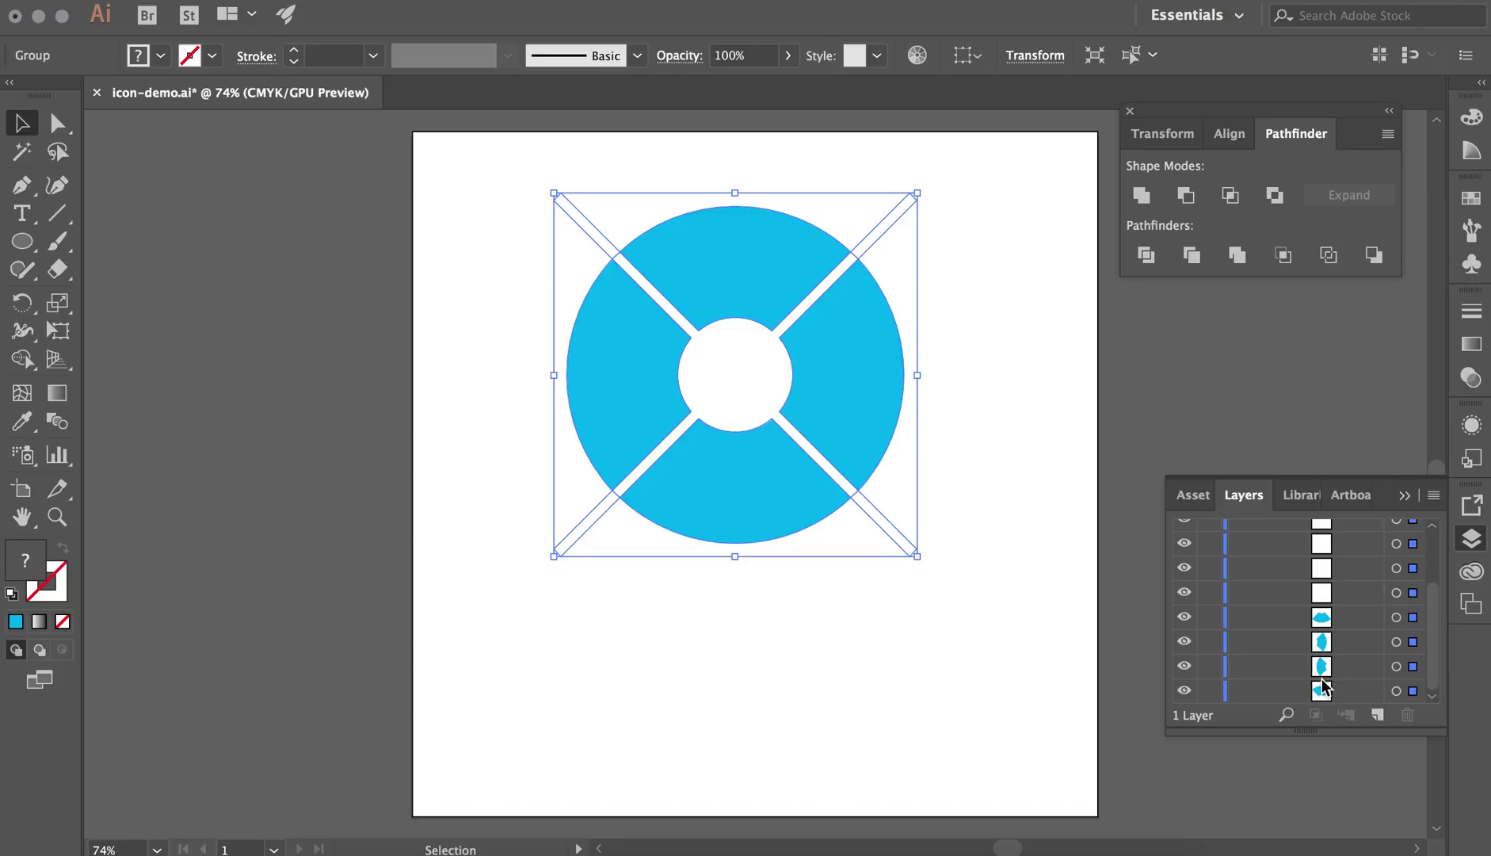
Delete the whole divided icon, then undo to restore it.
{"action": "left_click", "coordinate": [993, 332]}
{"action": "left_click", "coordinate": [705, 343]}
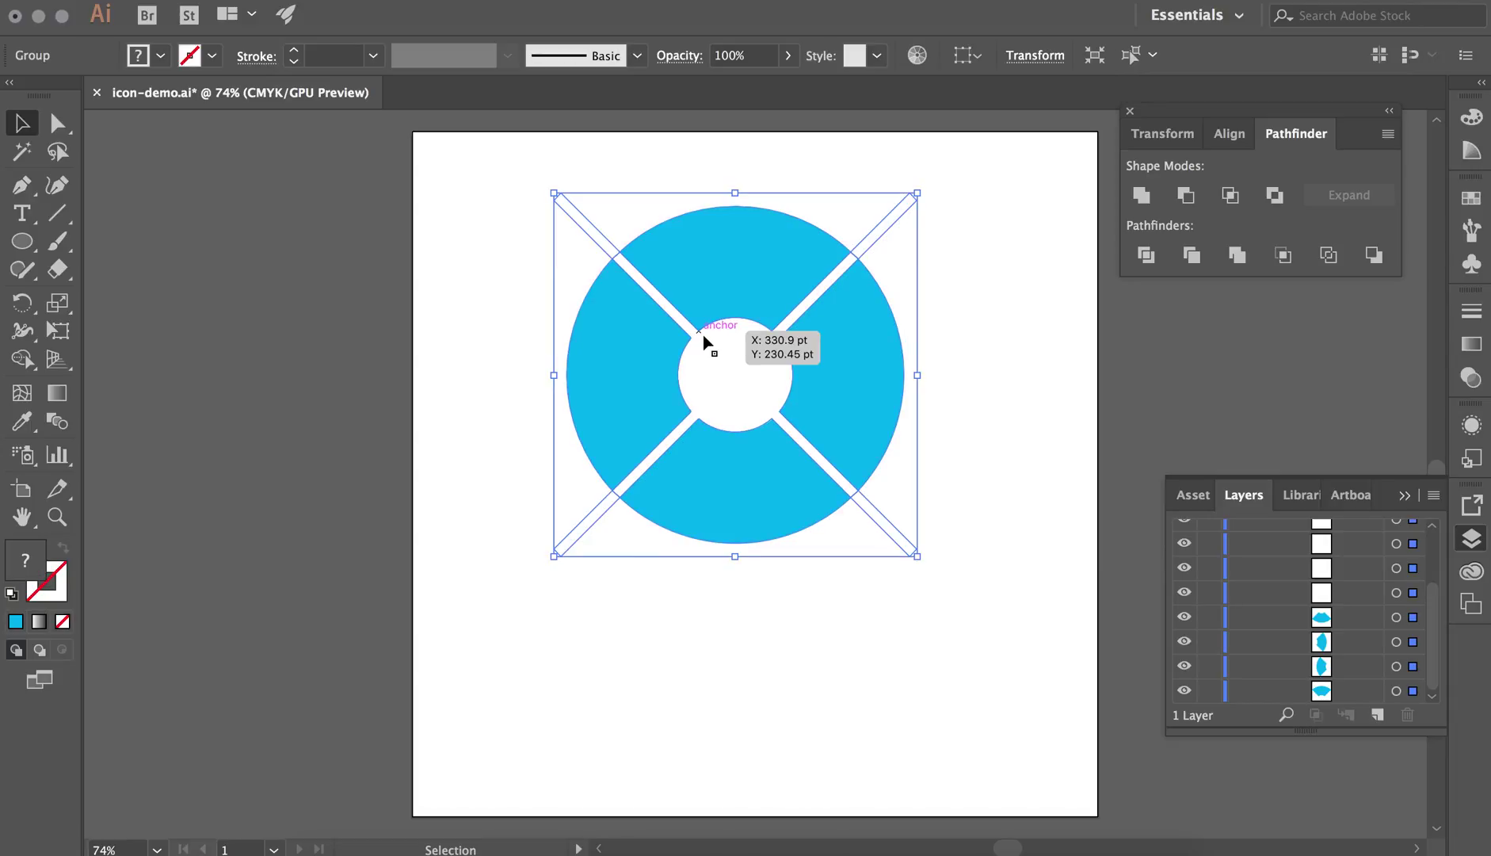
{"action": "key", "text": "BackSpace"}
{"action": "key", "text": "super+z"}
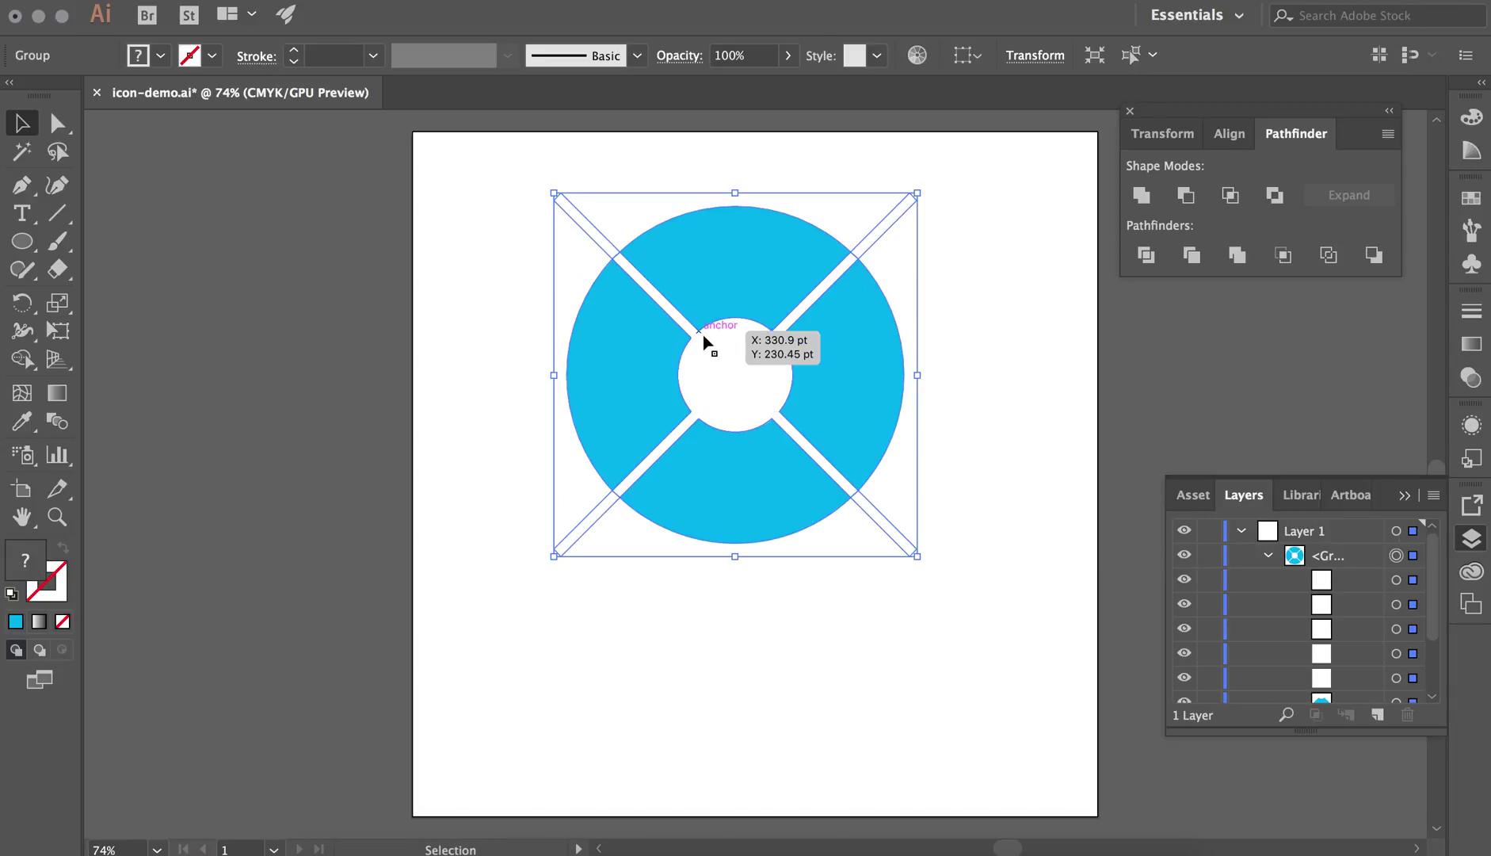
Ungroup the divided pieces and delete the white centre cross shape.
{"action": "left_click", "coordinate": [297, 0]}
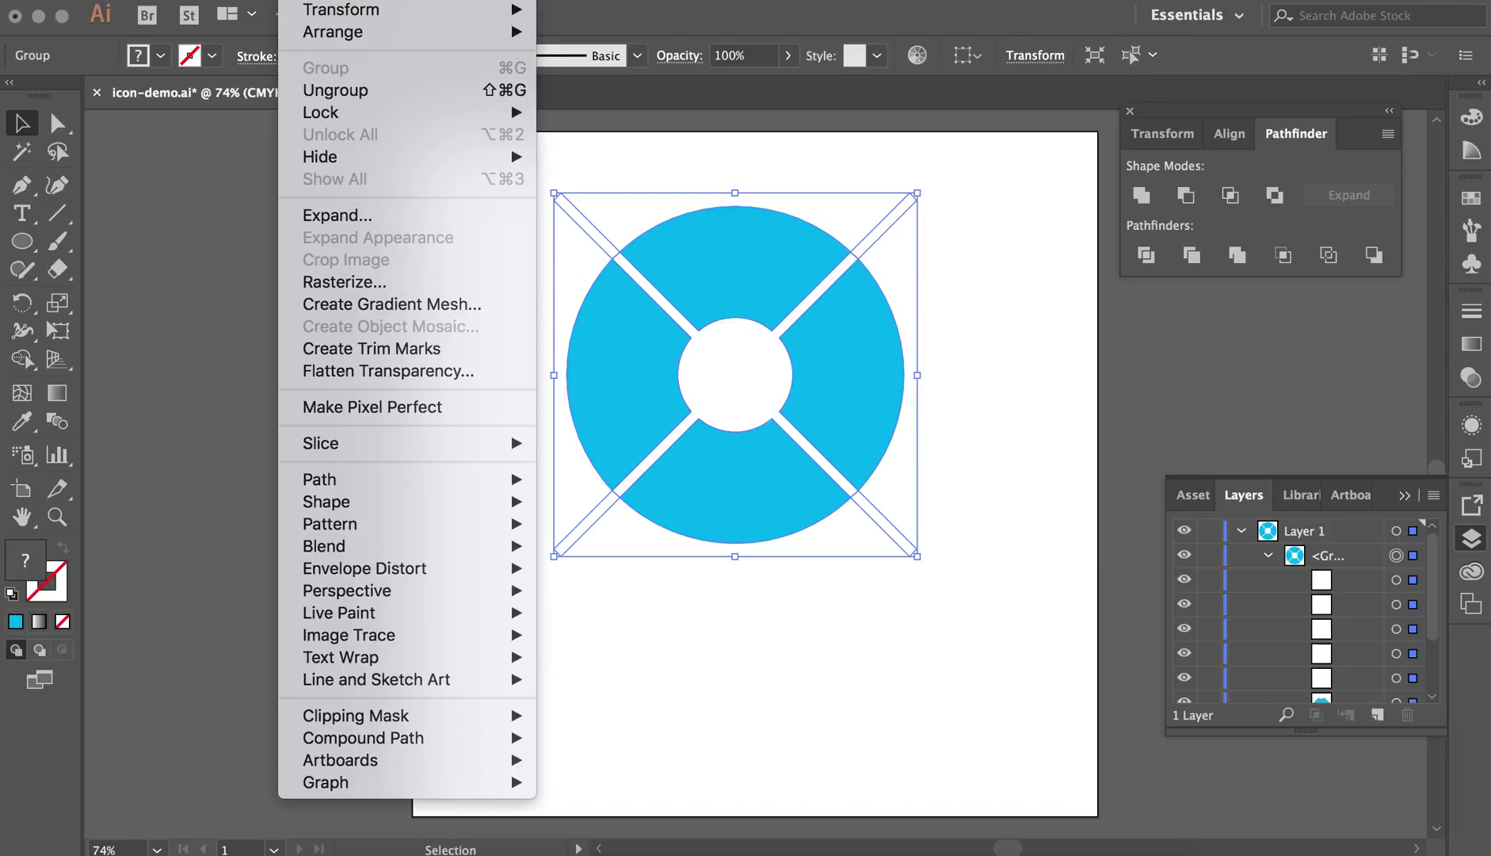
{"action": "left_click", "coordinate": [333, 94]}
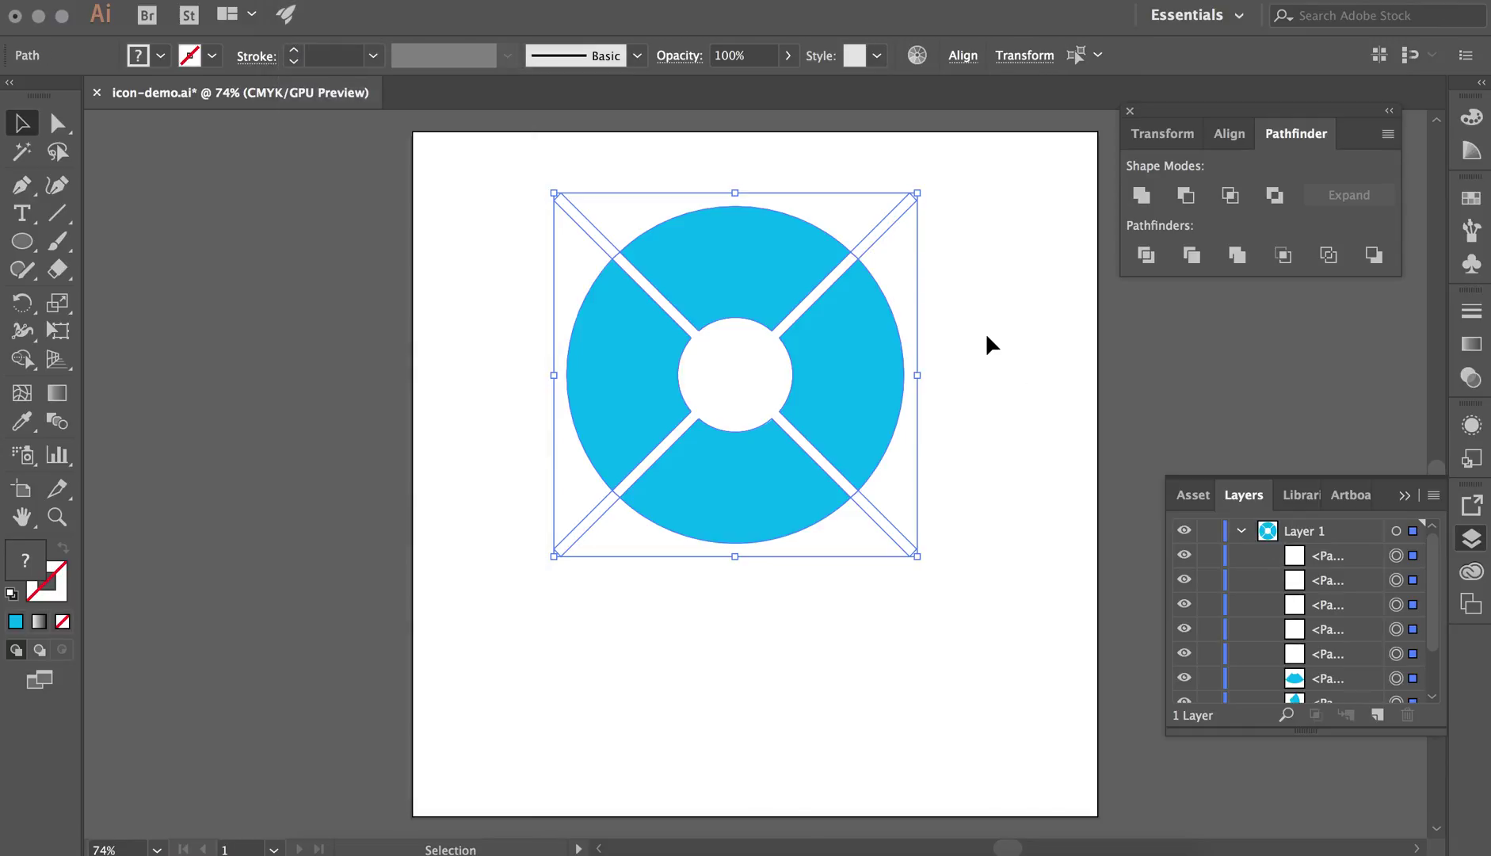
{"action": "left_click", "coordinate": [992, 342]}
{"action": "left_click", "coordinate": [724, 363]}
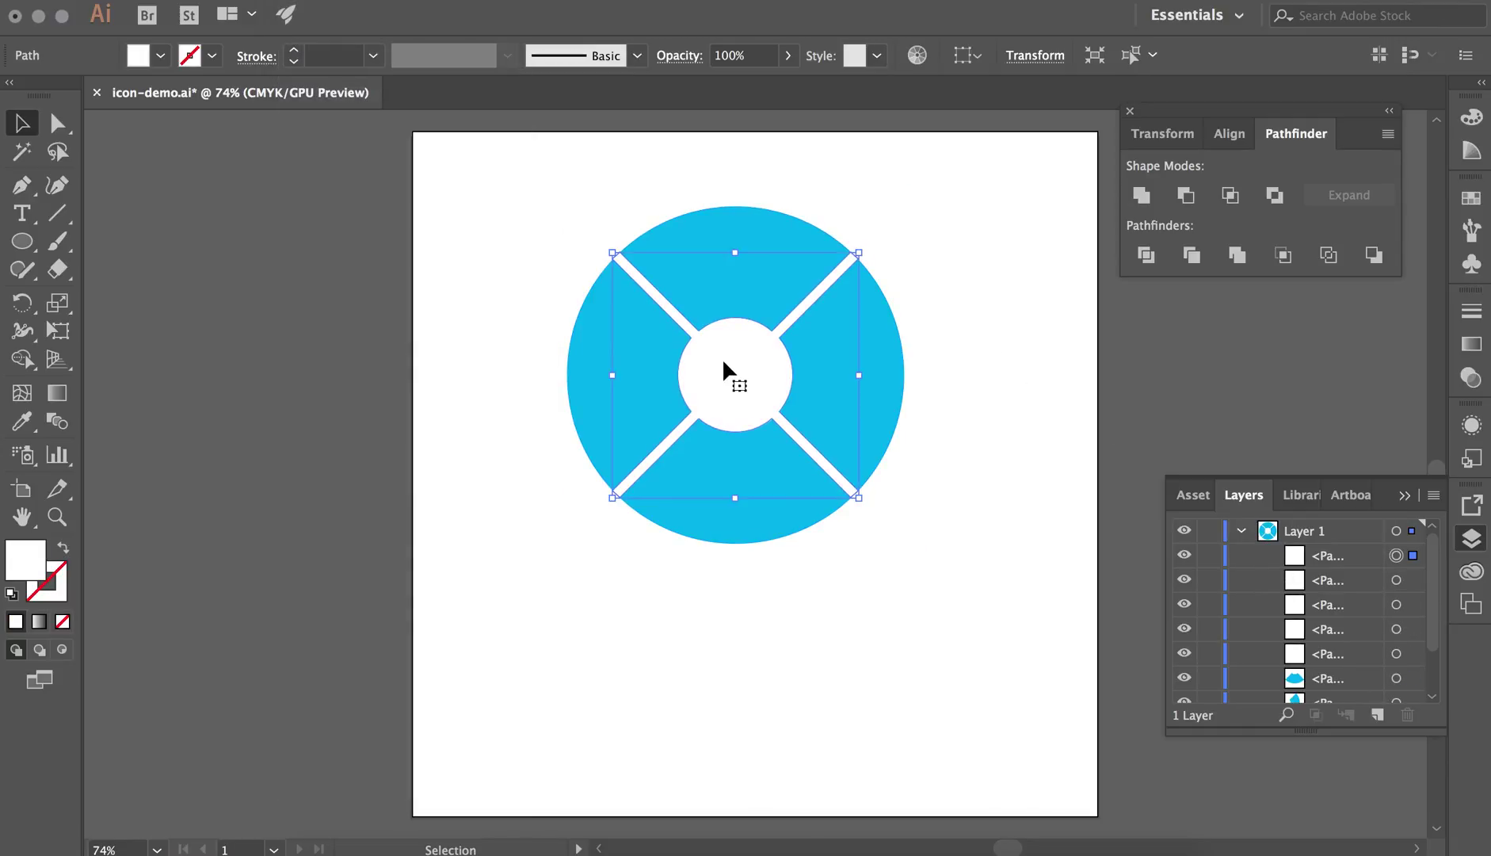
{"action": "key", "text": "Delete"}
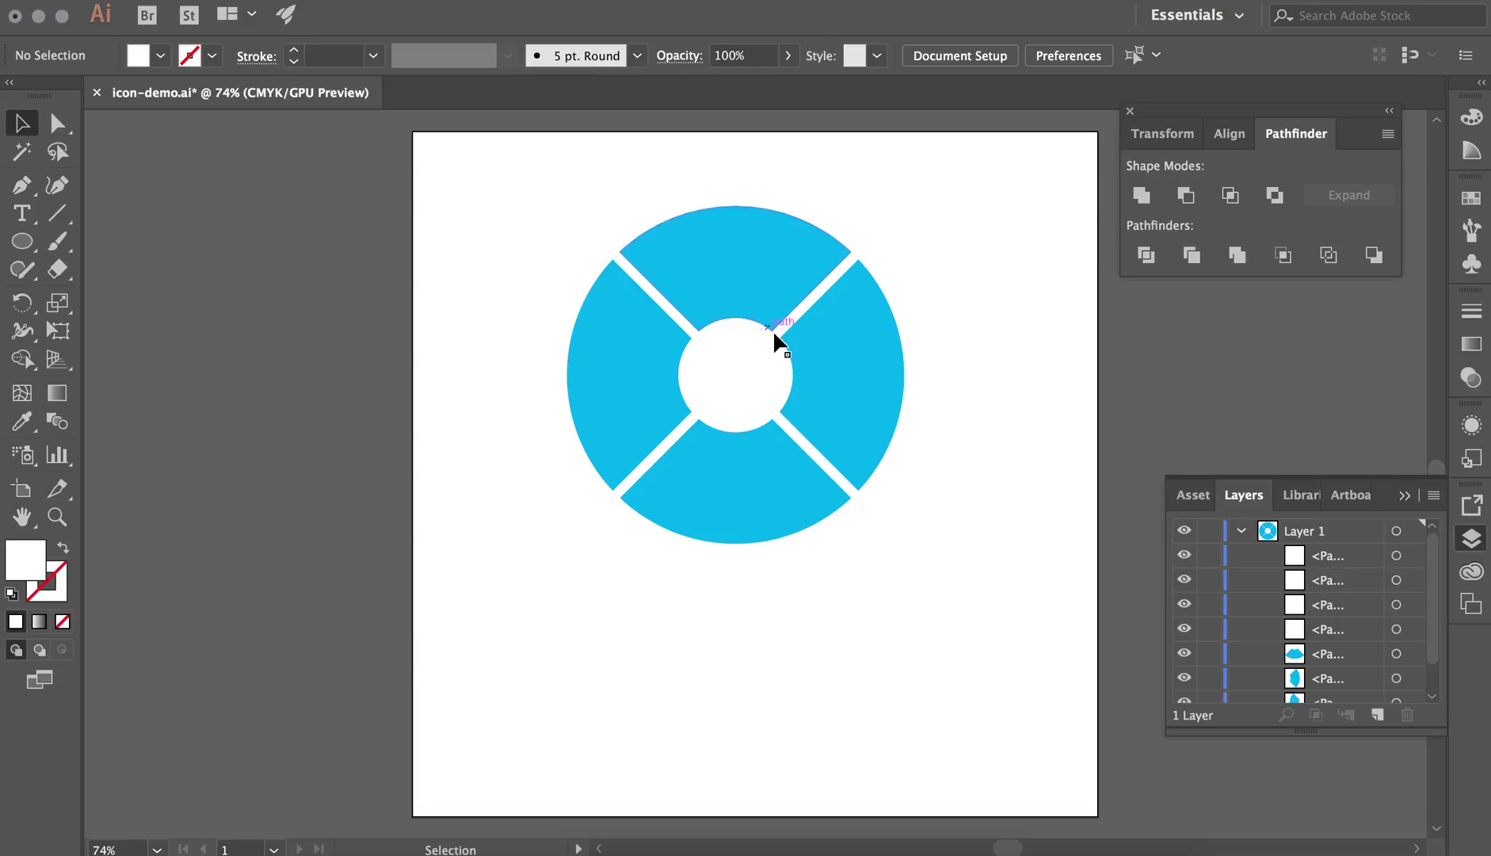
Select each of the four ring quarters in turn, then switch to Outline view.
{"action": "left_click", "coordinate": [745, 294]}
{"action": "left_click", "coordinate": [863, 422]}
{"action": "left_click", "coordinate": [739, 491]}
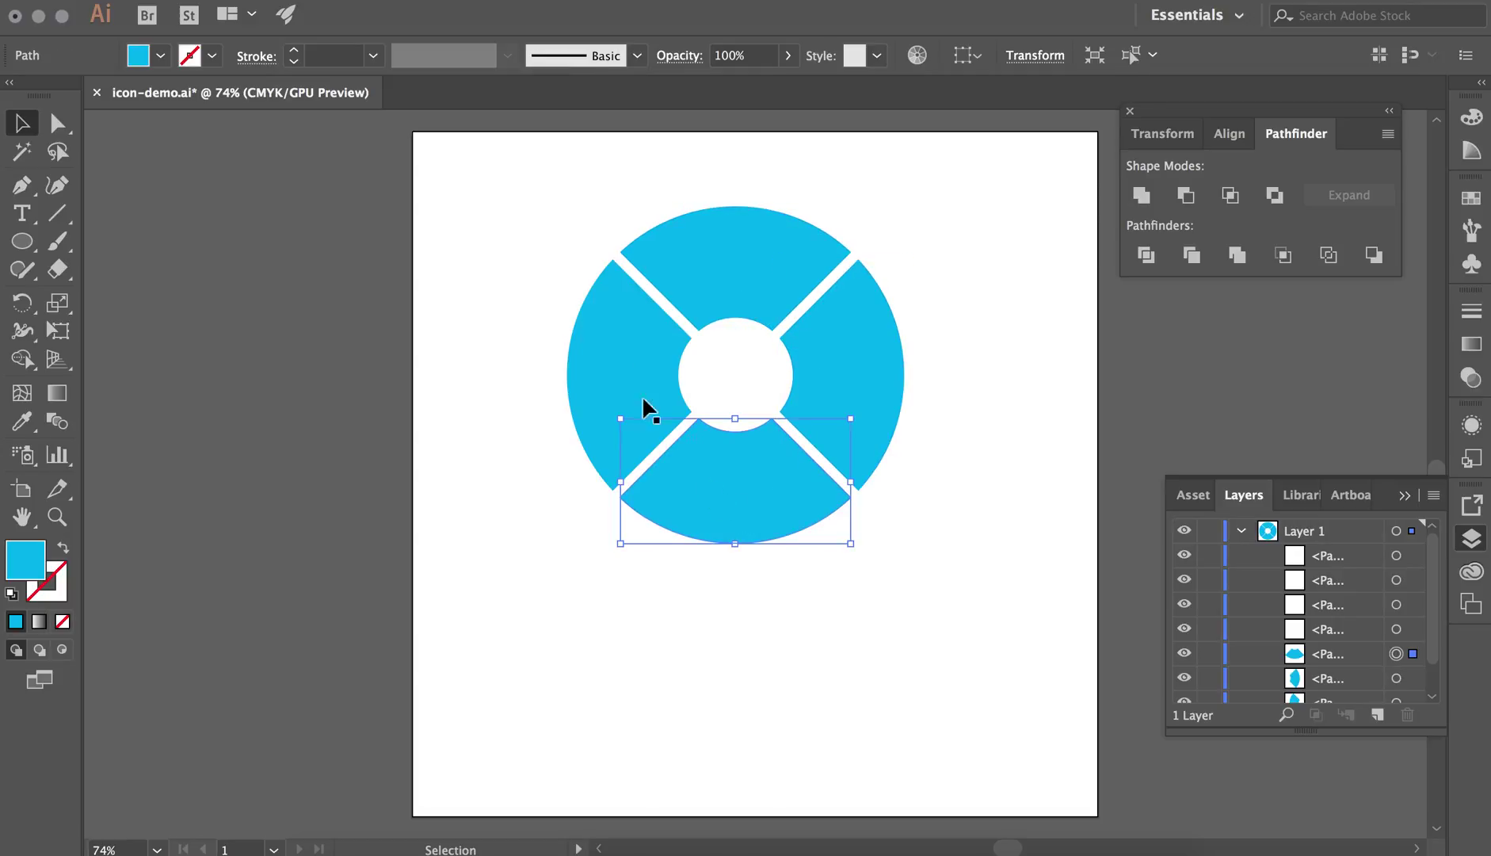
{"action": "left_click", "coordinate": [626, 376]}
{"action": "left_click", "coordinate": [705, 295]}
{"action": "left_click", "coordinate": [882, 416]}
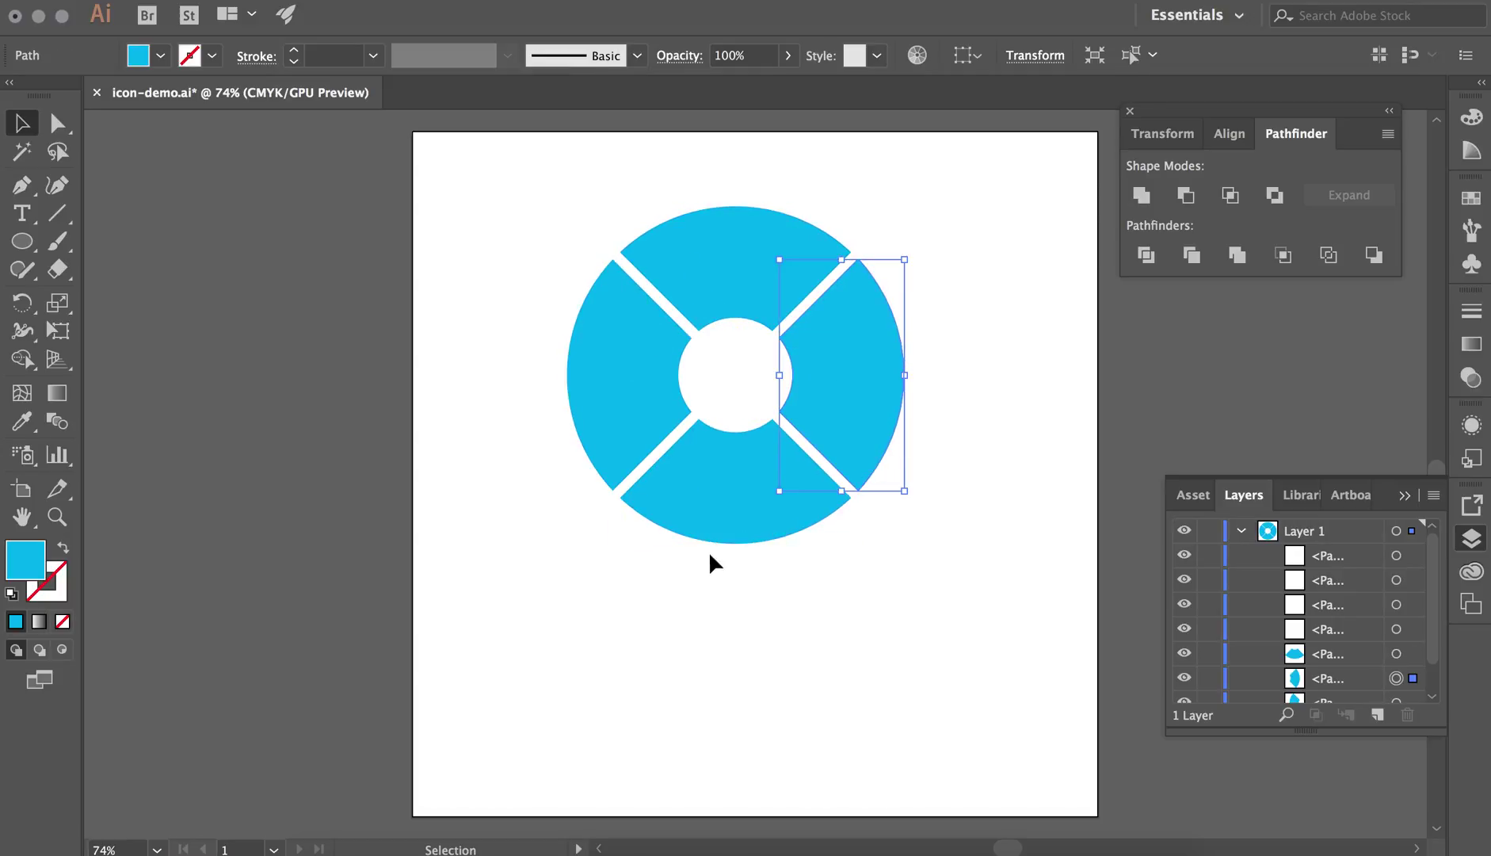
{"action": "left_click", "coordinate": [698, 519]}
{"action": "left_click", "coordinate": [607, 337]}
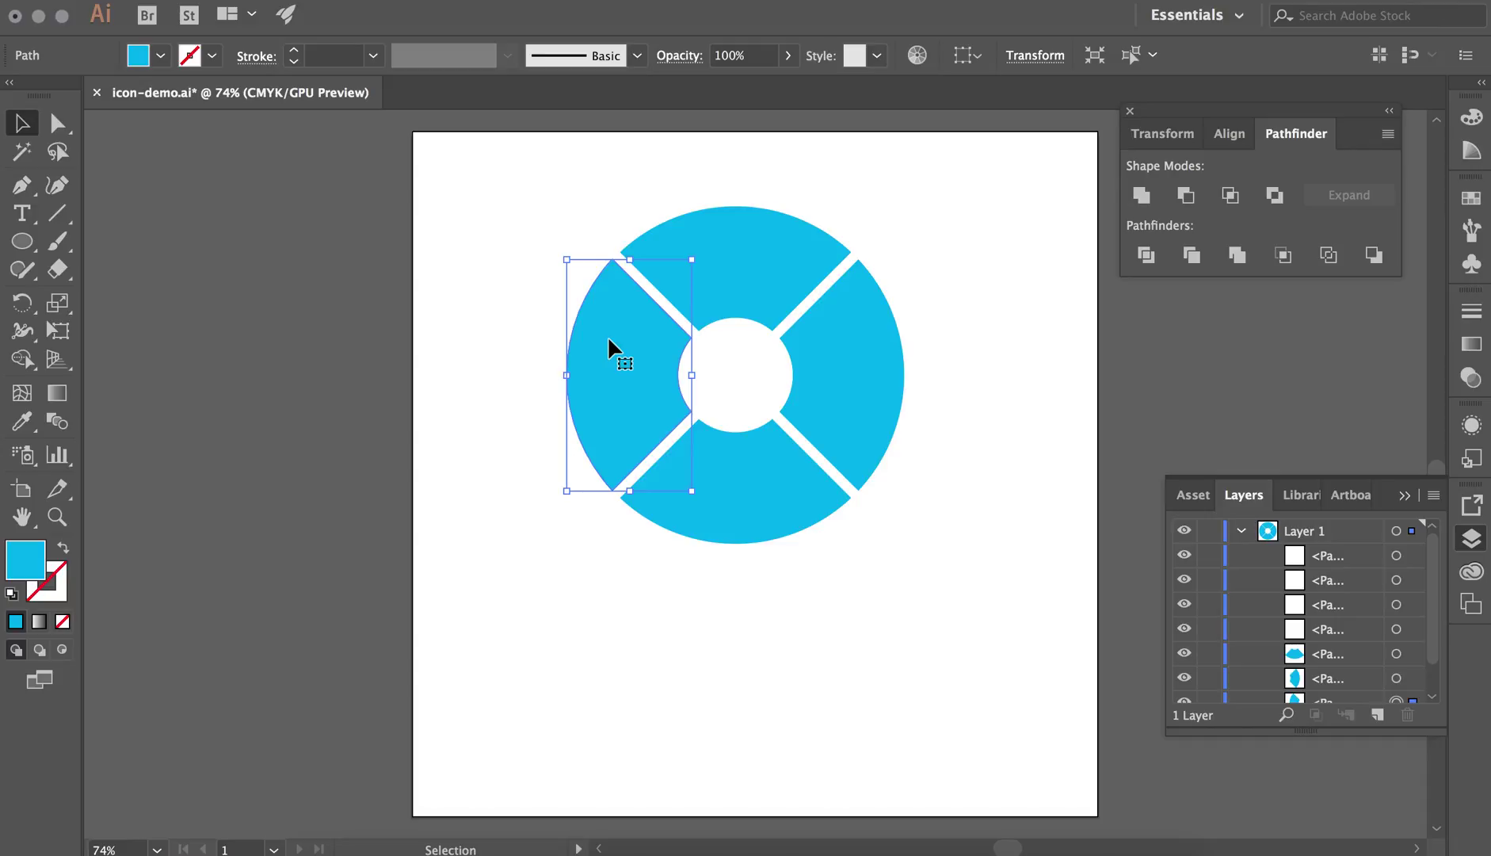
{"action": "key", "text": "super+y"}
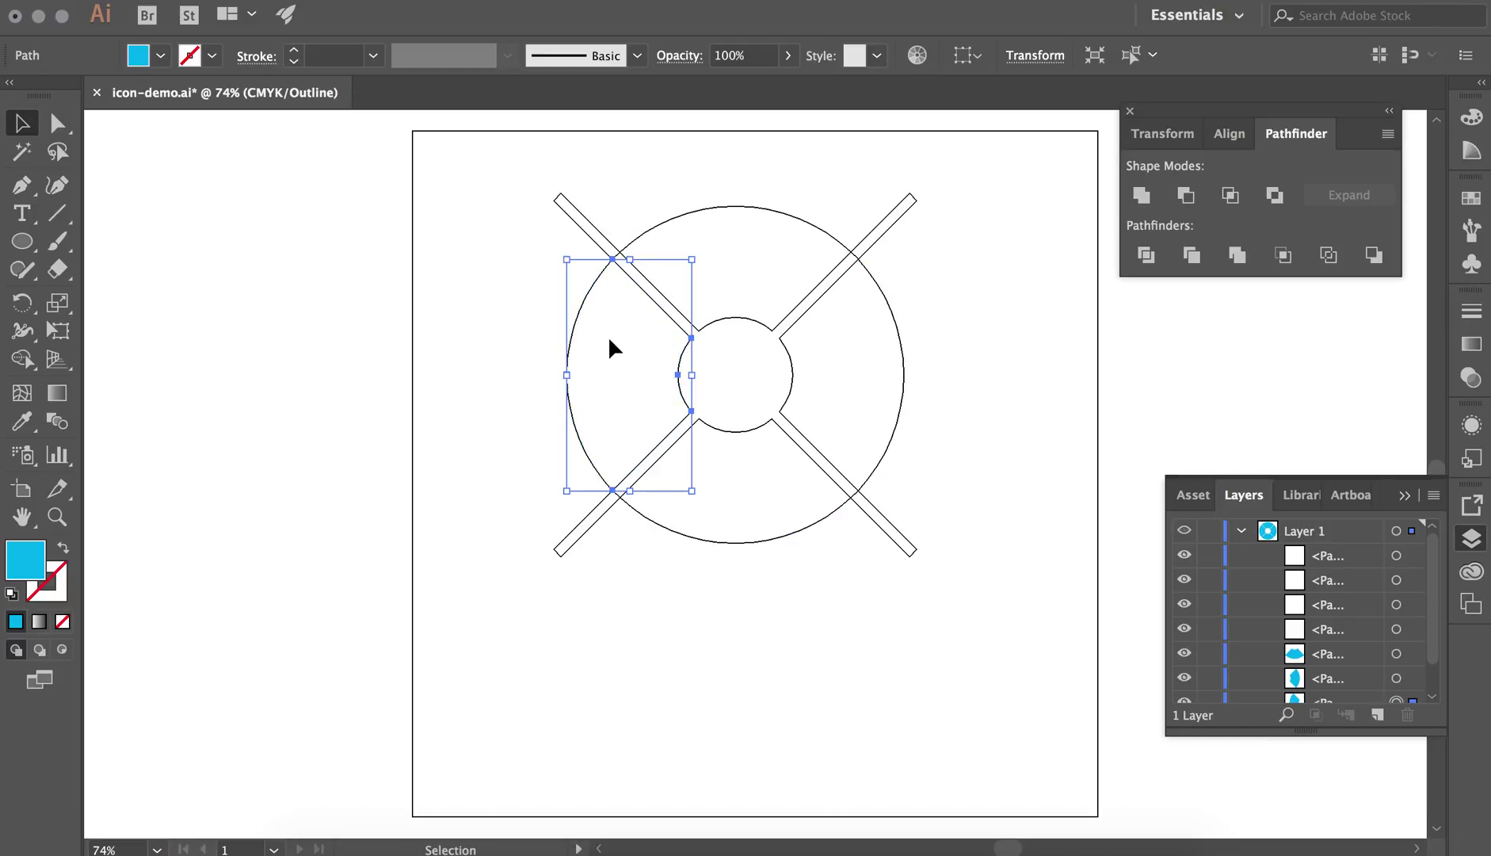
Delete the top-left, top-right and bottom-right white bar ends in Outline view.
{"action": "left_click", "coordinate": [976, 277]}
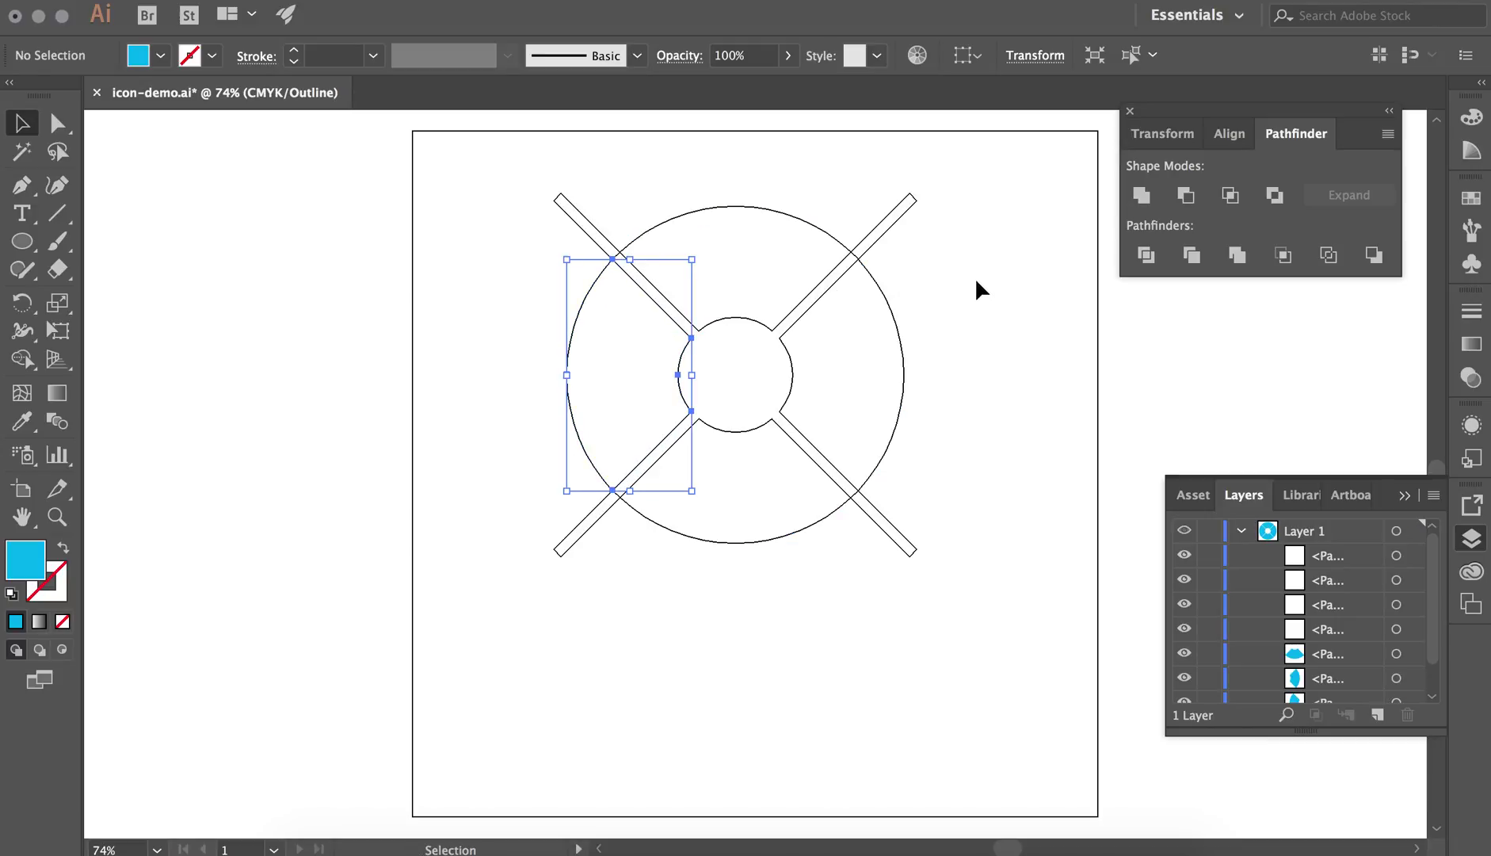
{"action": "left_click", "coordinate": [569, 211]}
{"action": "key", "text": "Delete"}
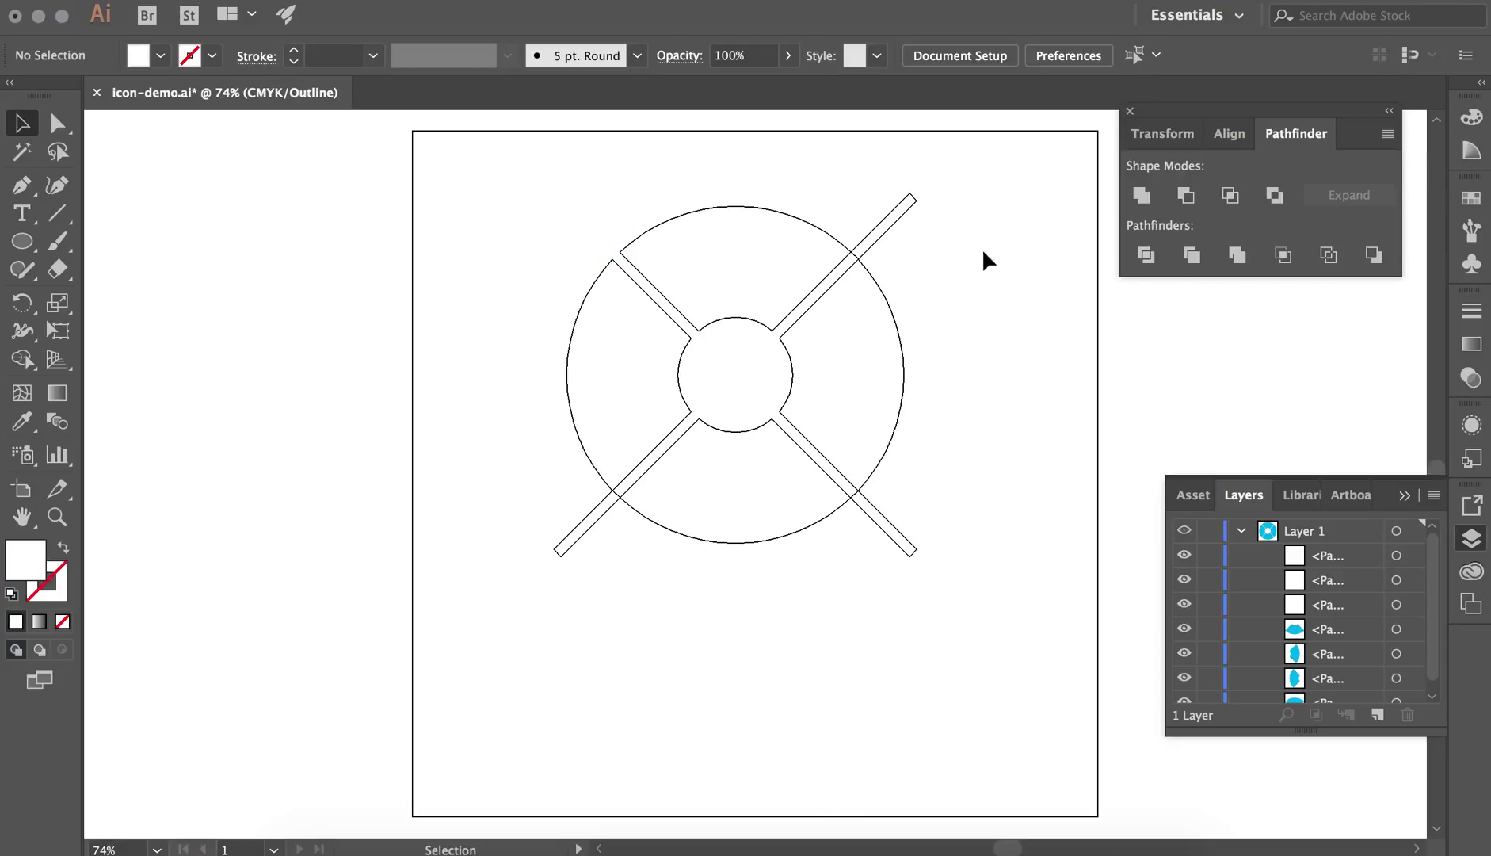
{"action": "left_click", "coordinate": [874, 230]}
{"action": "key", "text": "Delete"}
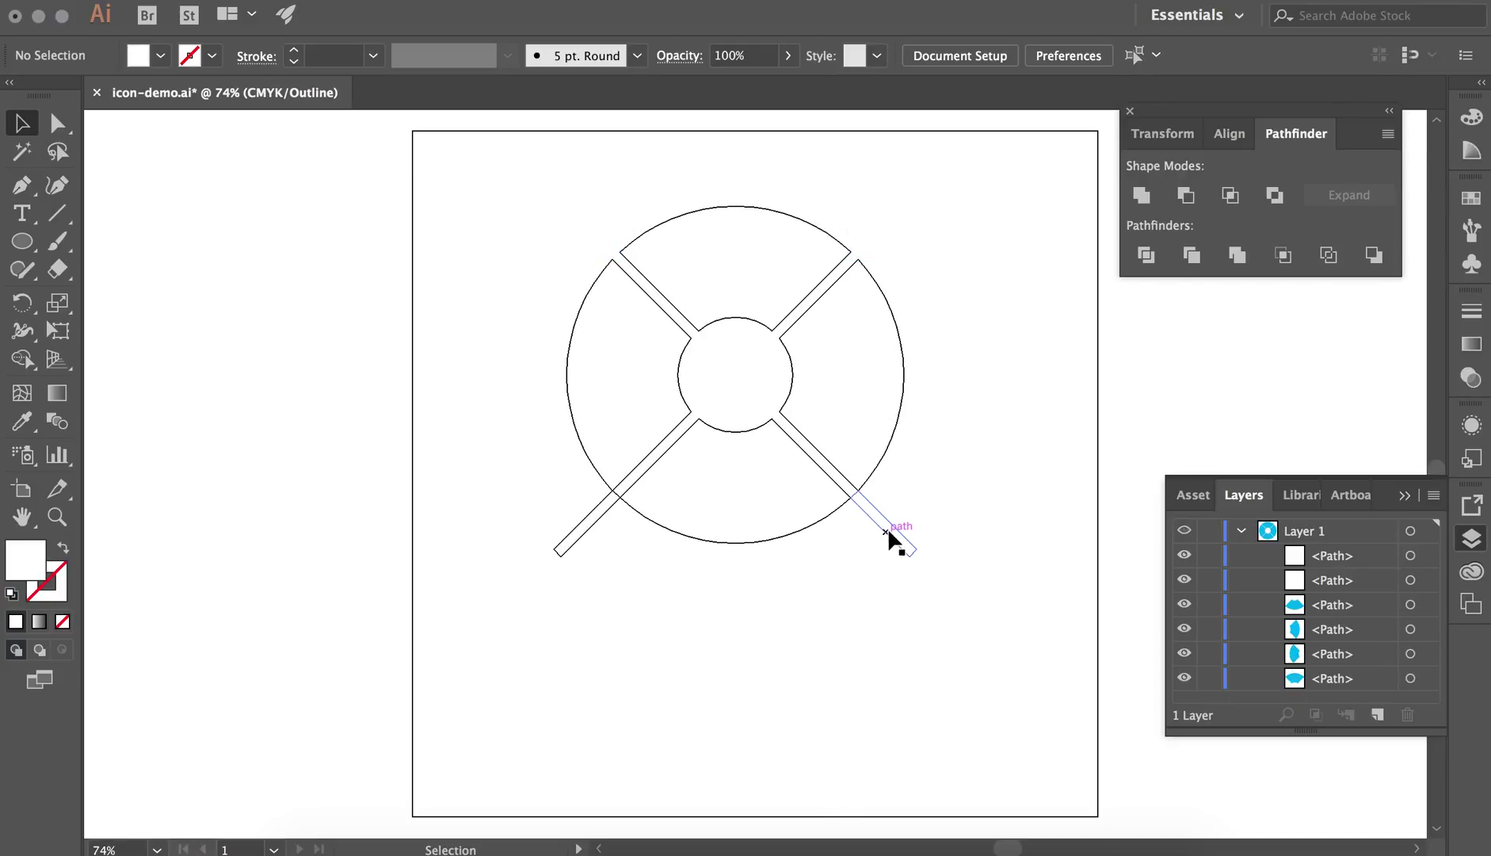
{"action": "left_click", "coordinate": [888, 532]}
{"action": "key", "text": "Delete"}
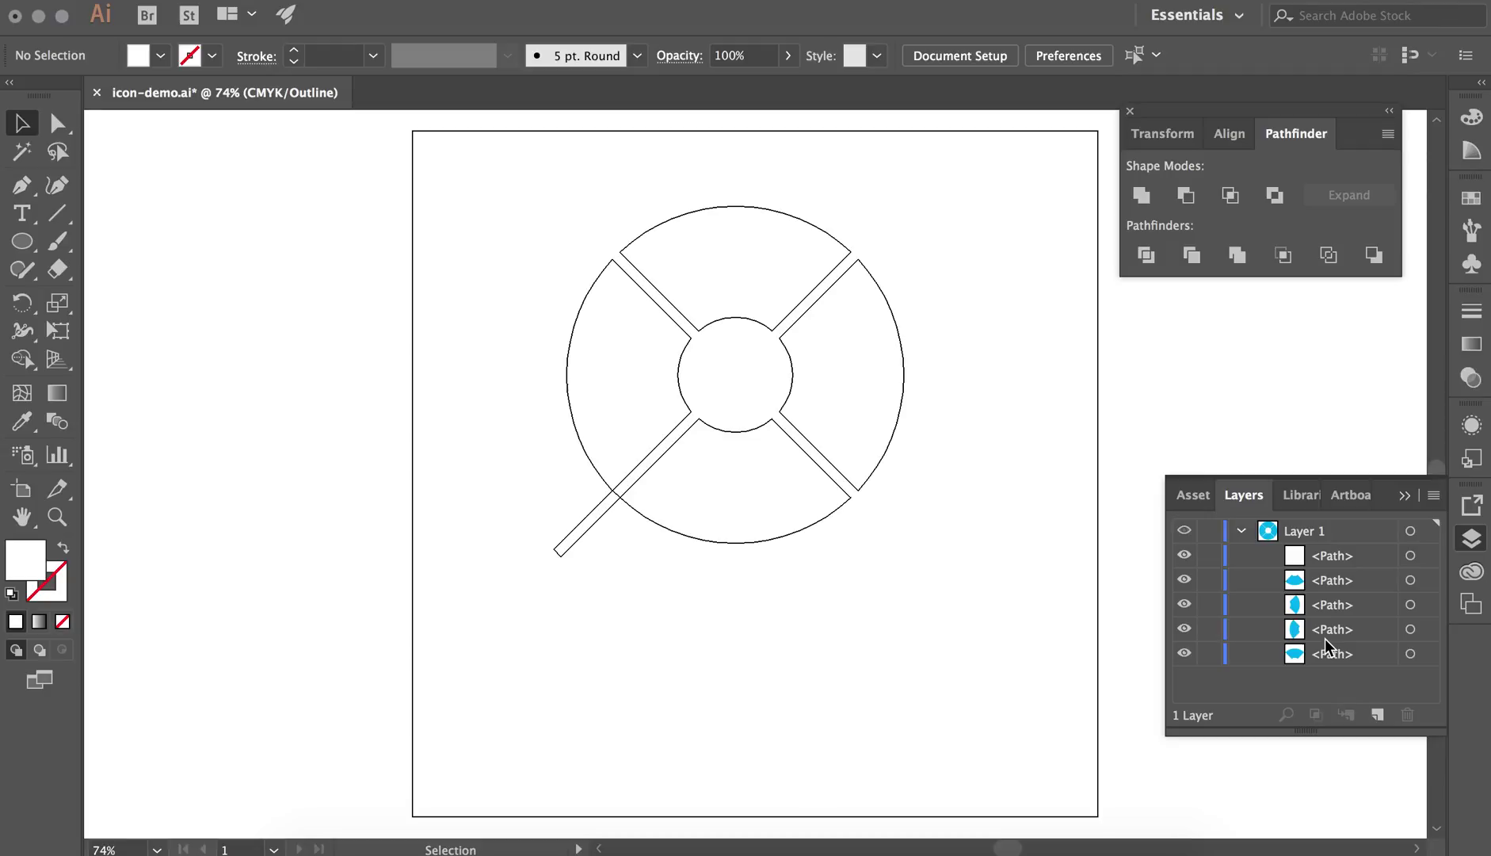
Return to full-colour Preview and delete the leftover white diagonal piece.
{"action": "key", "text": "super+y"}
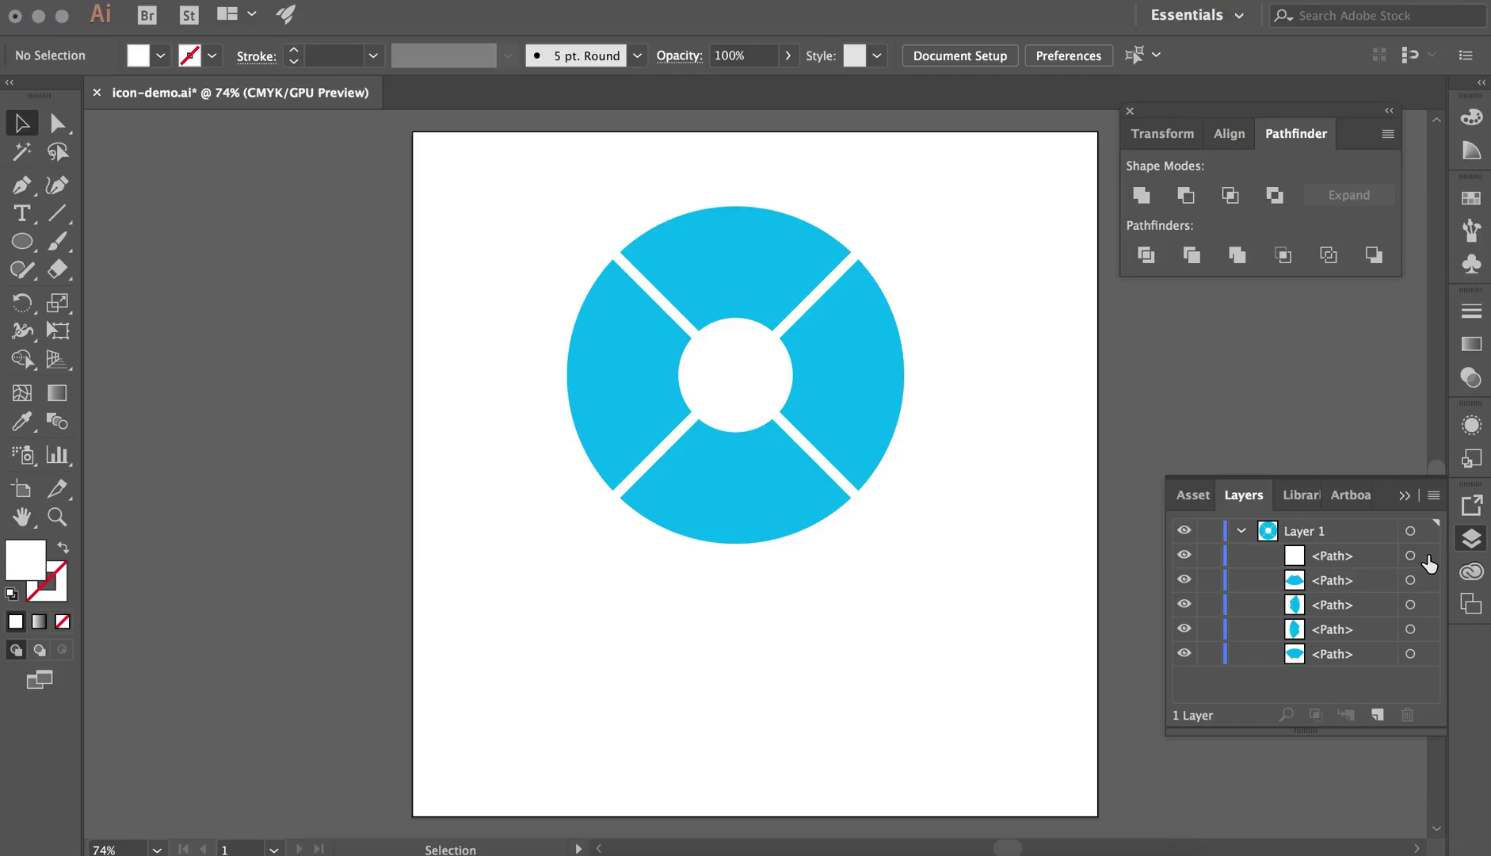
{"action": "left_click", "coordinate": [1426, 559]}
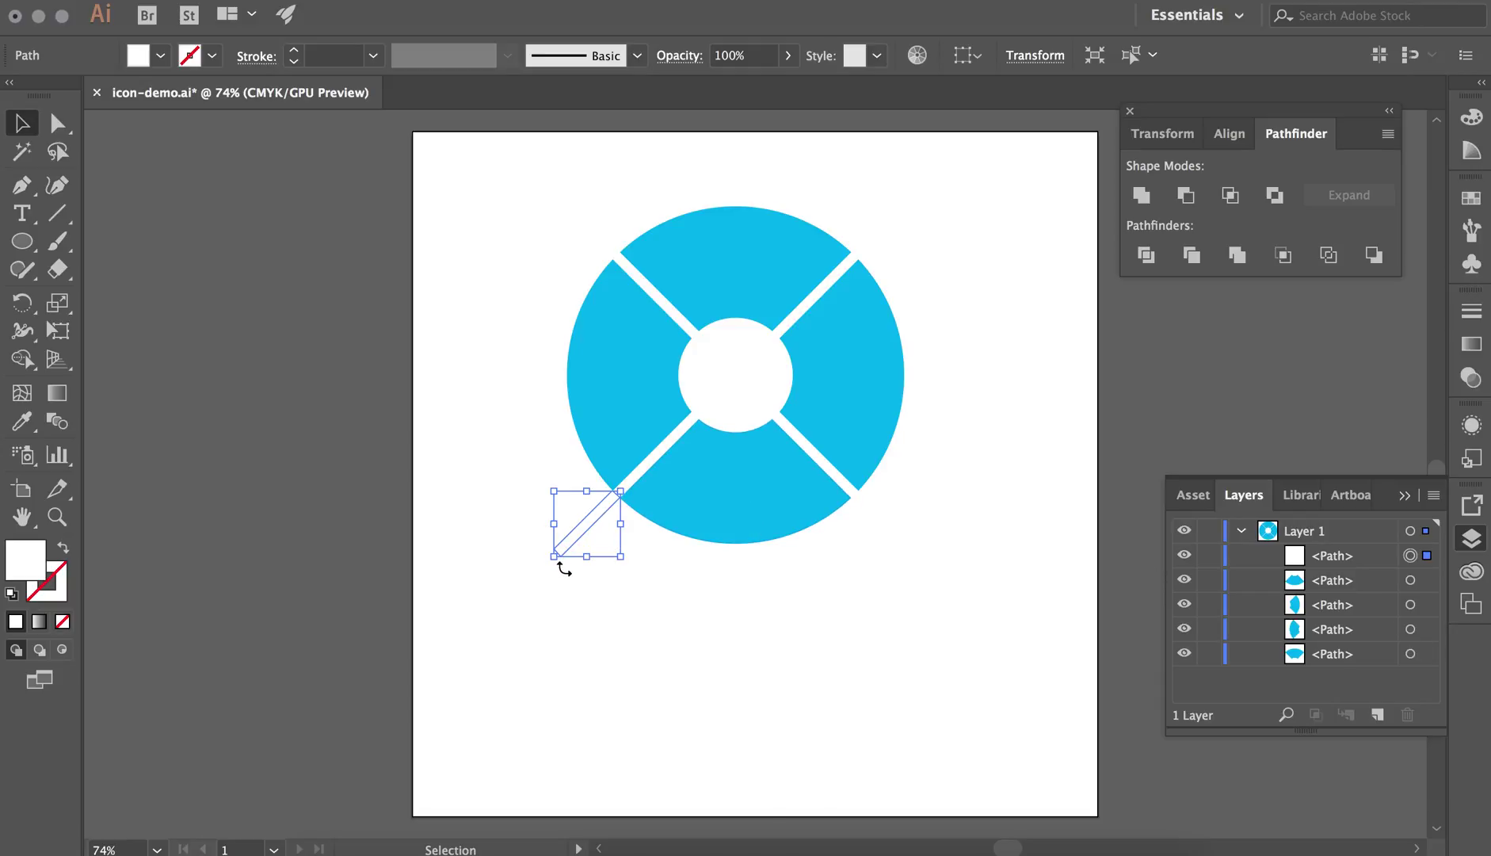
{"action": "key", "text": "Delete"}
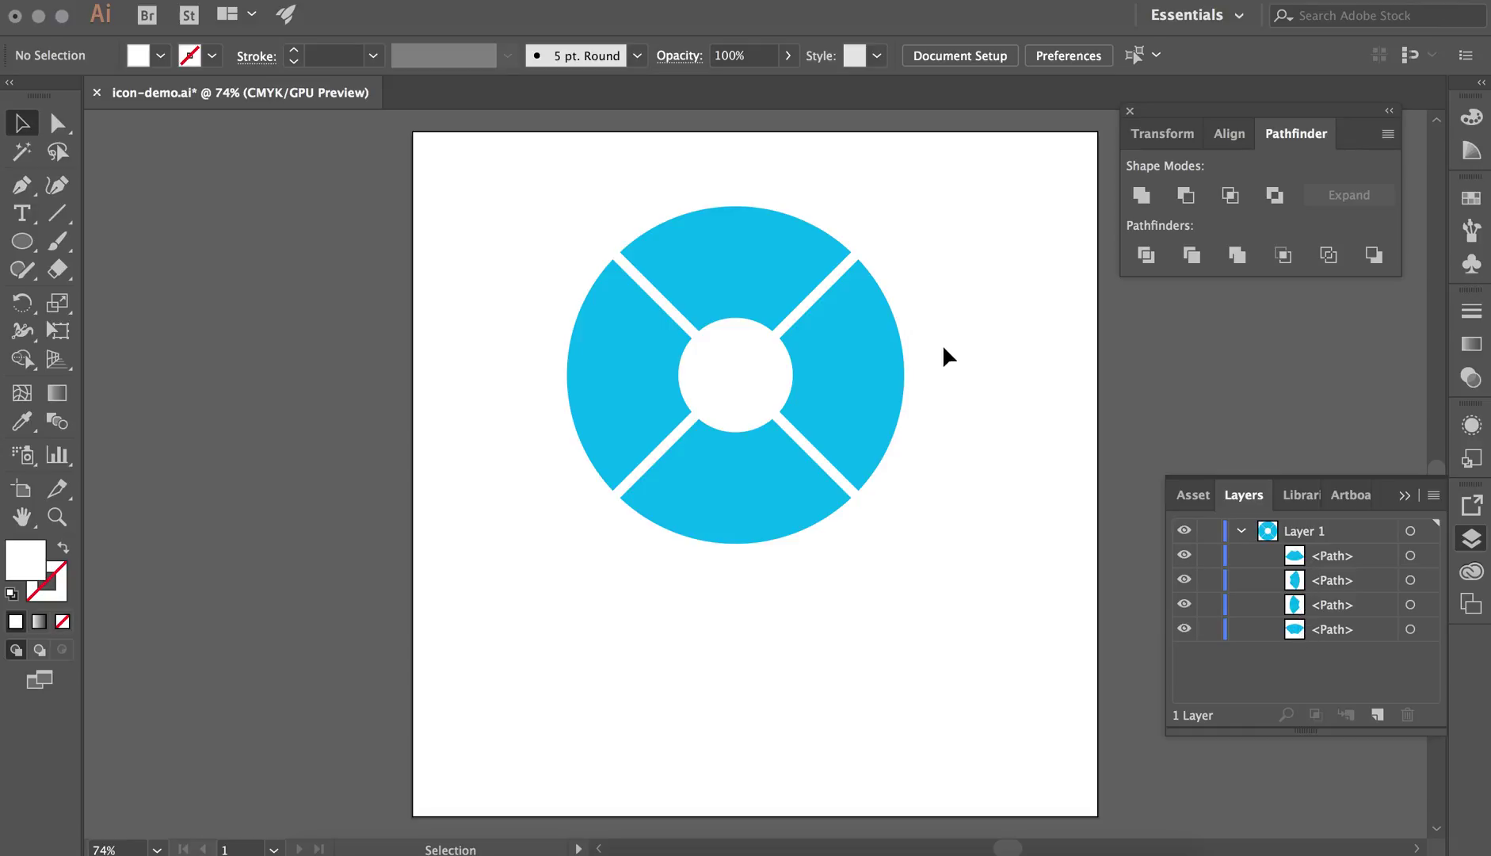
{"action": "left_click", "coordinate": [899, 344]}
Fill the top ring segment with magenta from the control bar's Fill swatches.
{"action": "left_click", "coordinate": [731, 272]}
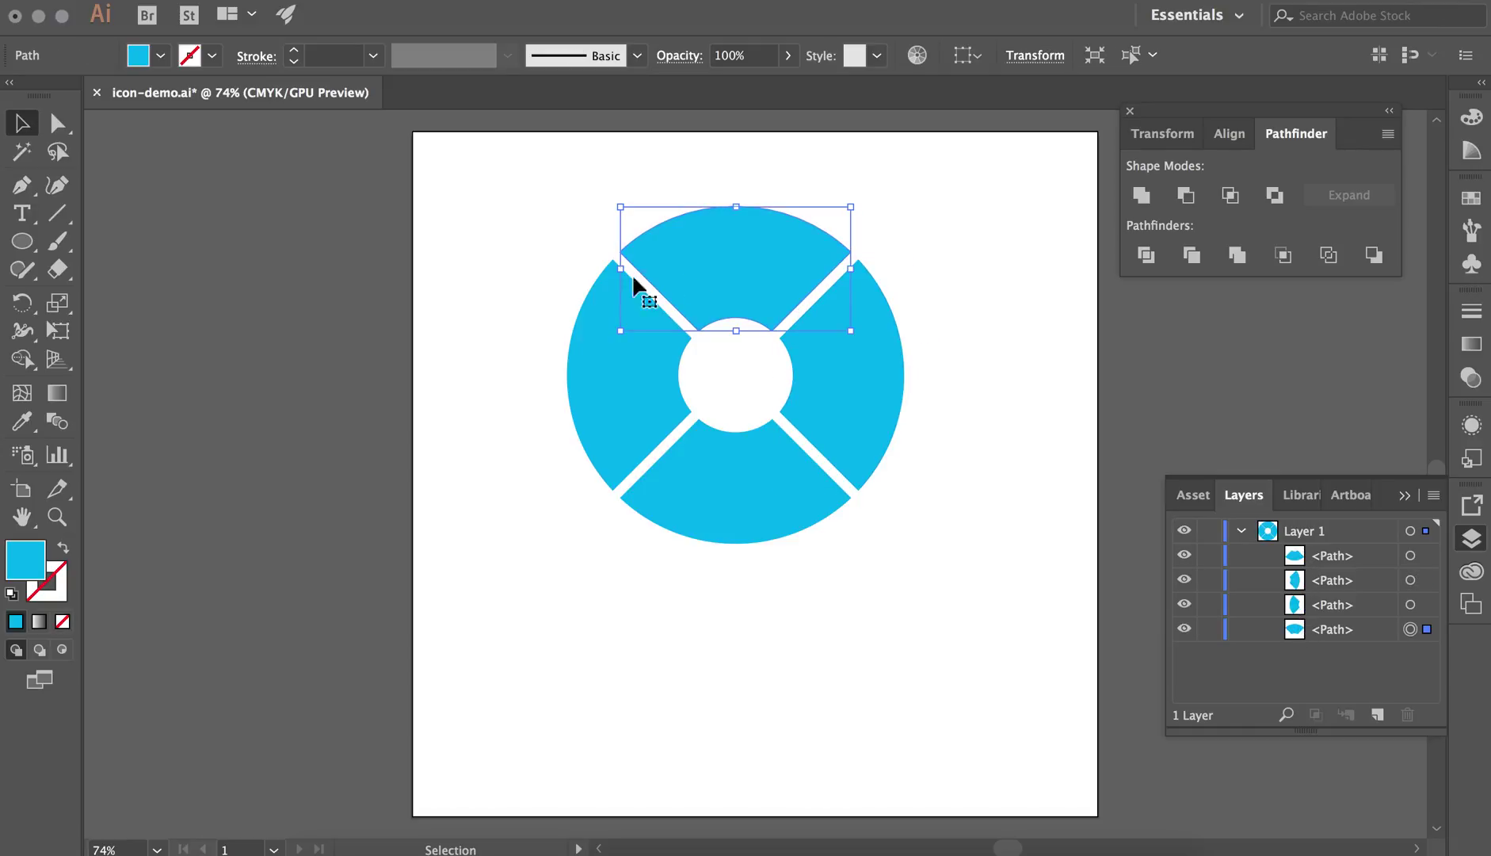
{"action": "left_click", "coordinate": [160, 55]}
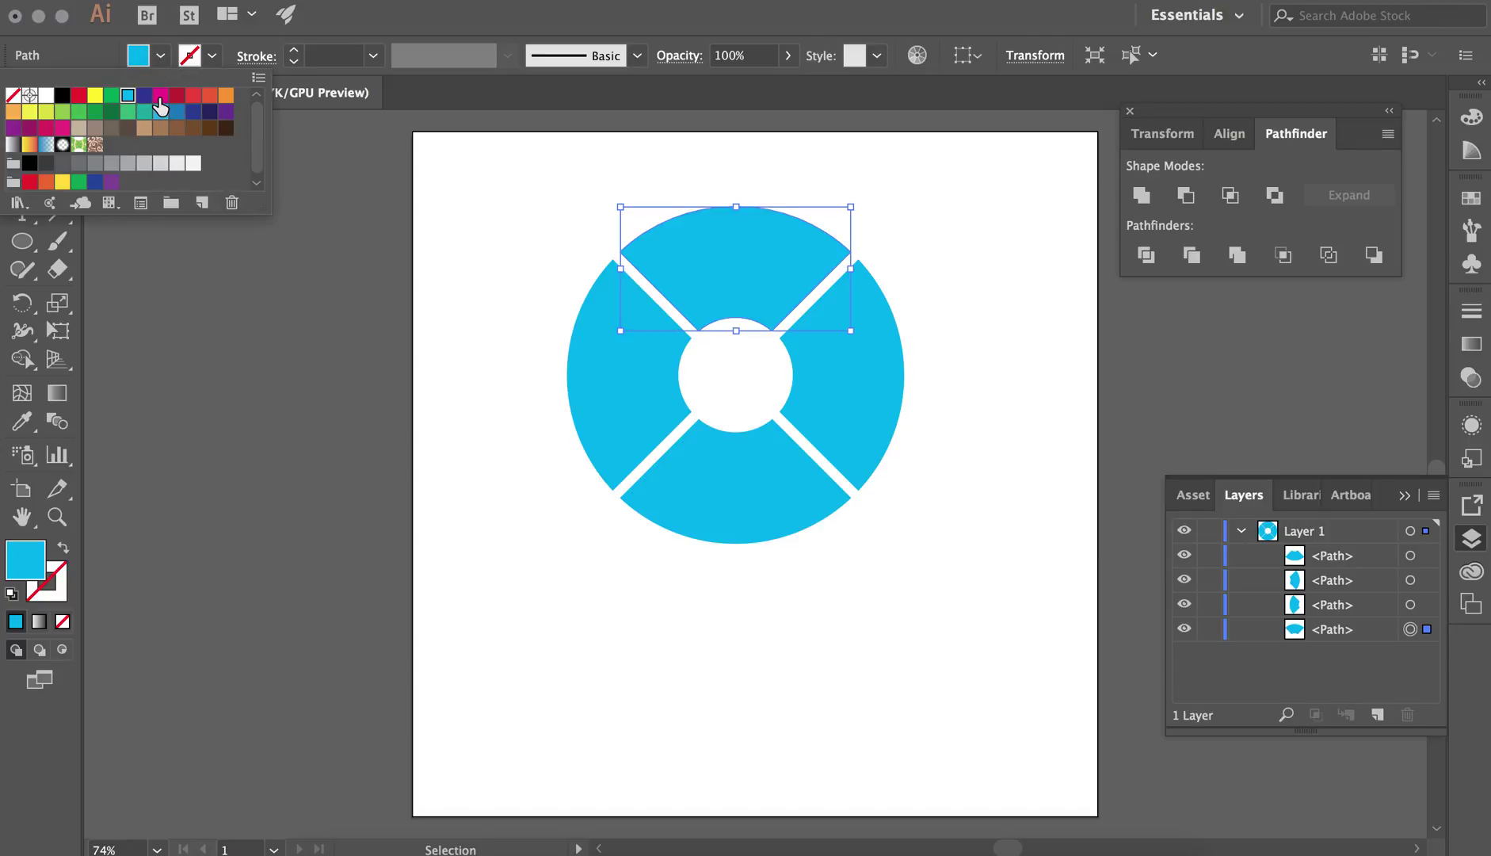
{"action": "left_click", "coordinate": [160, 105]}
Select the left ring segment and bring up its Fill swatches.
{"action": "left_click", "coordinate": [604, 407]}
{"action": "left_click", "coordinate": [590, 389]}
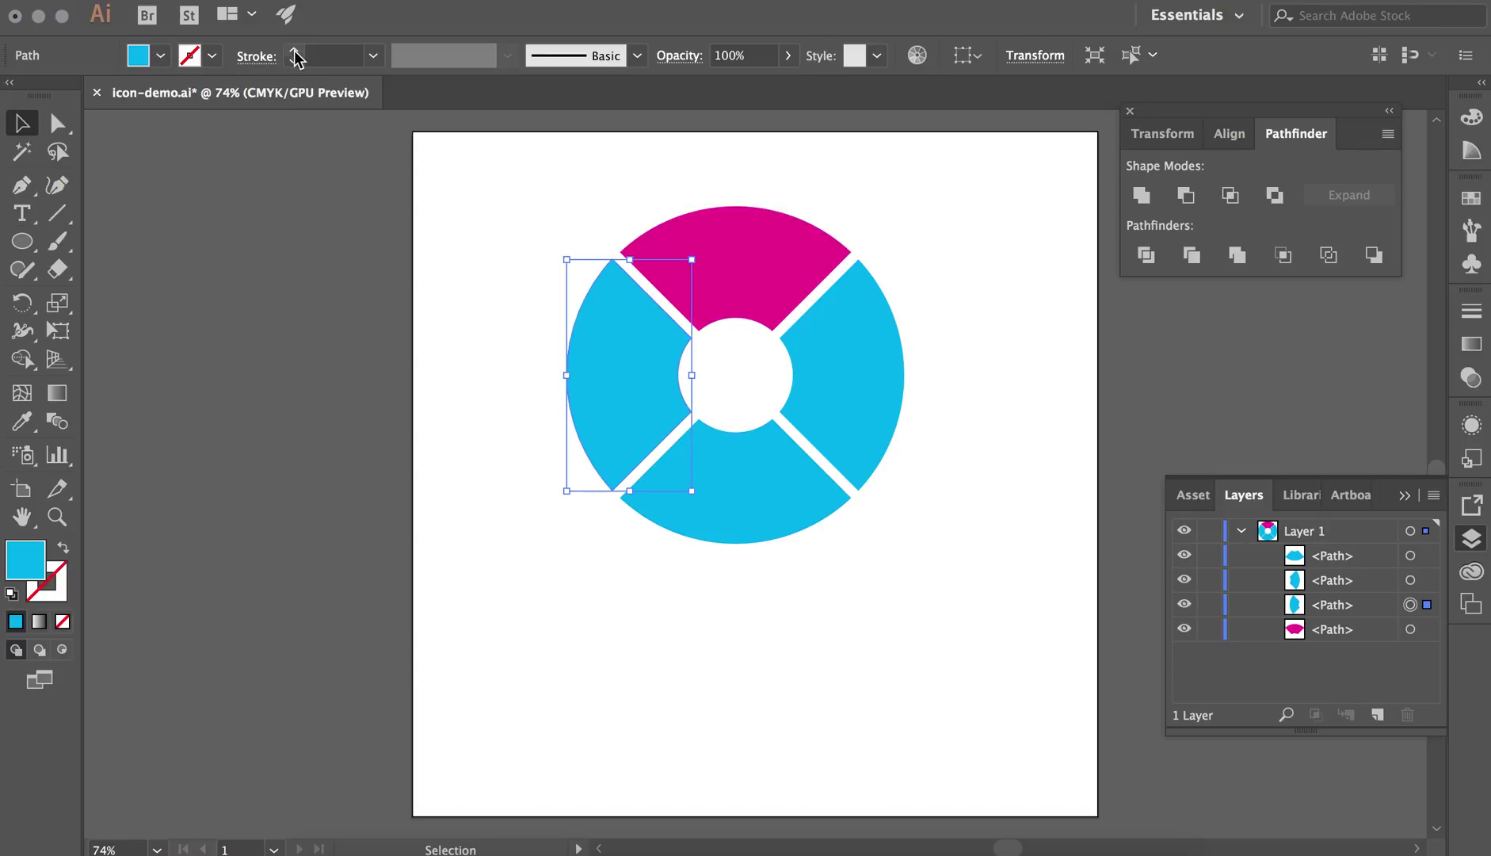
{"action": "left_click", "coordinate": [160, 54]}
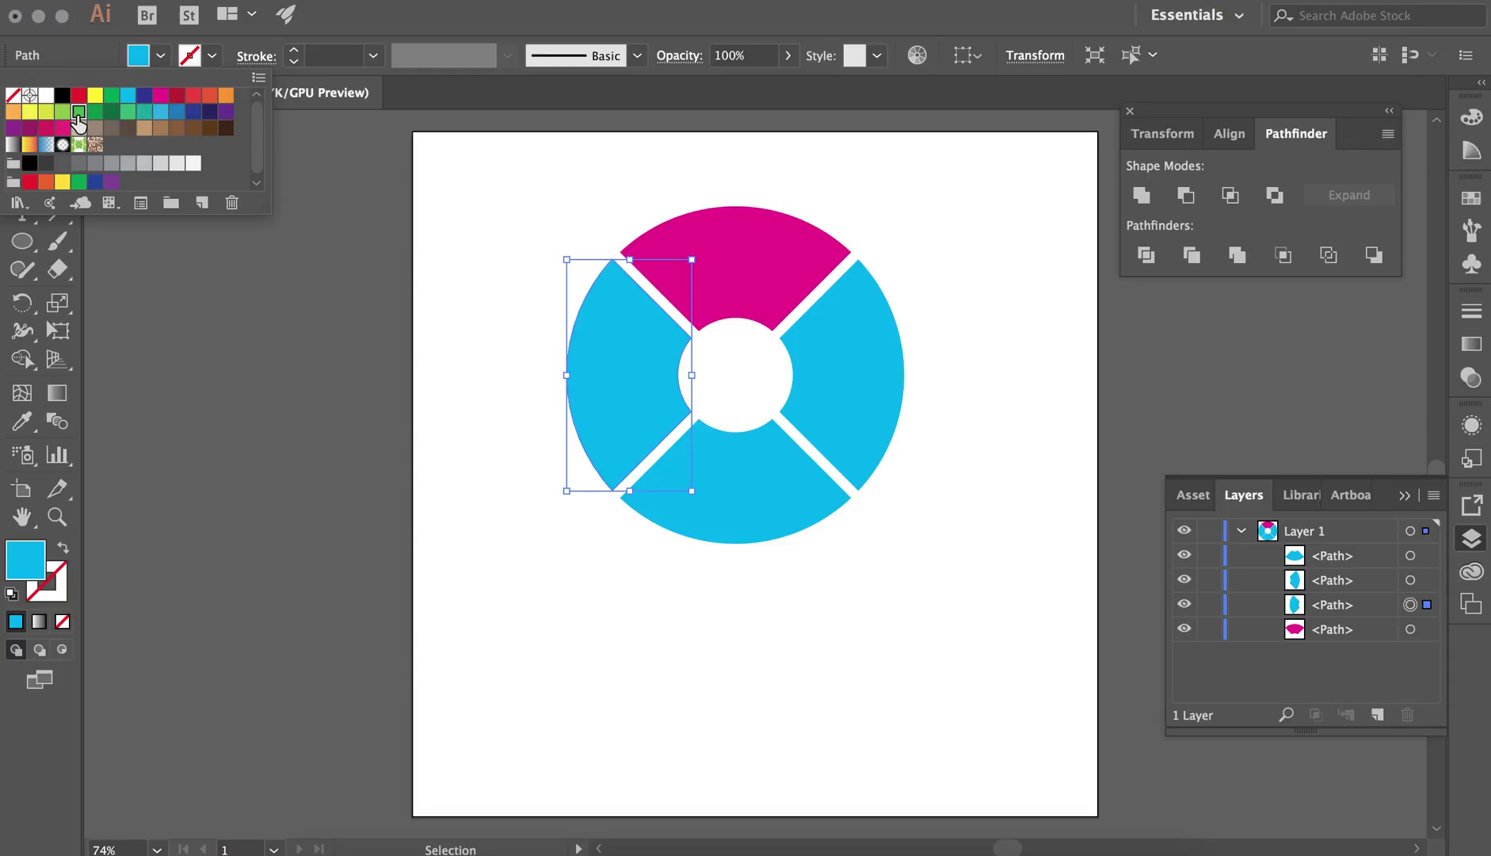